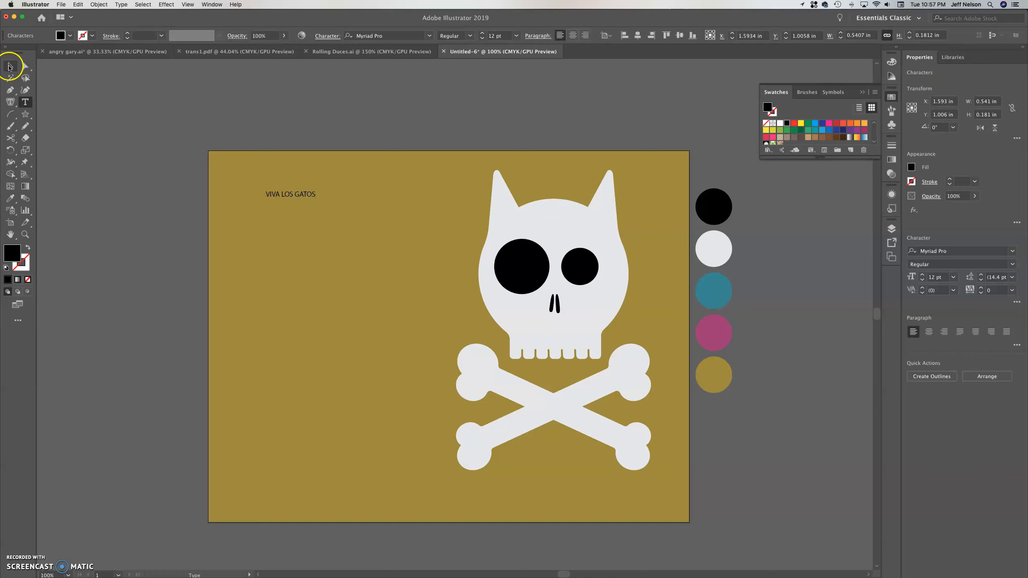
Create an area text box about 4.18 in wide below the existing headline and fill it with VIVA LOS GATOS.
{"action": "left_click", "coordinate": [10, 66]}
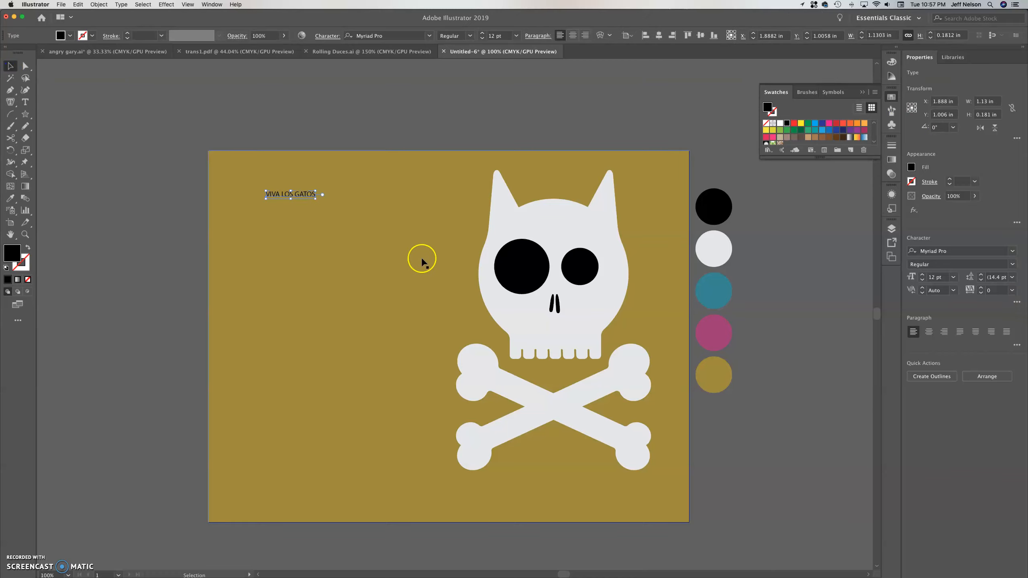
{"action": "left_click", "coordinate": [25, 102]}
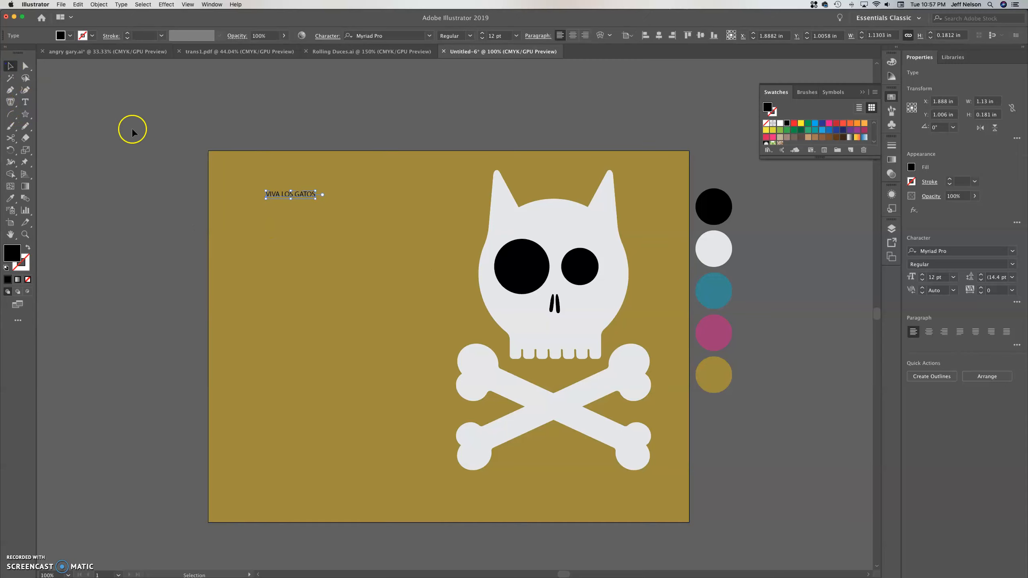
{"action": "left_click_drag", "start_coordinate": [242, 250], "coordinate": [425, 482]}
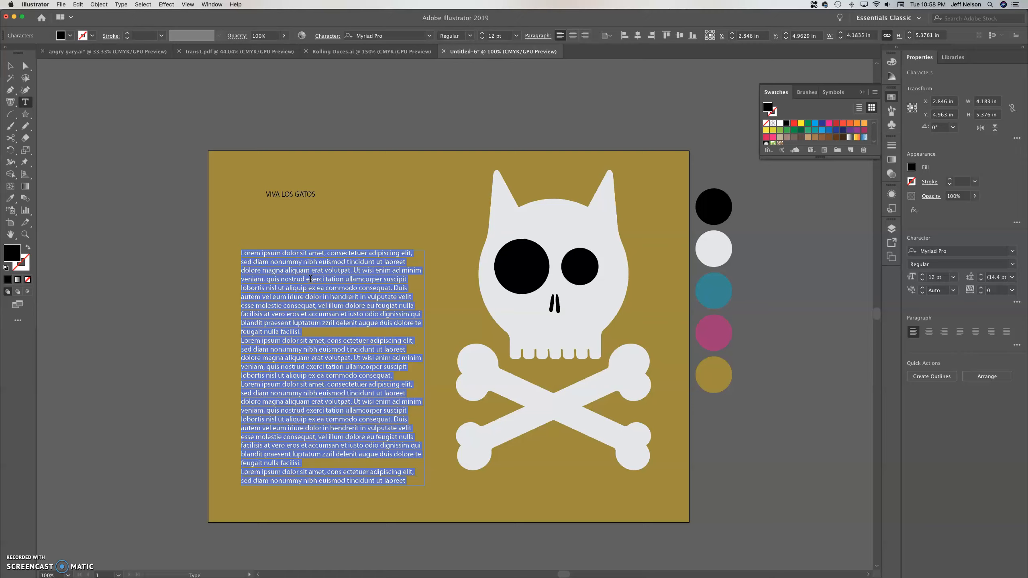
{"action": "type", "text": "VIV"}
{"action": "type", "text": "A LOS GATOS"}
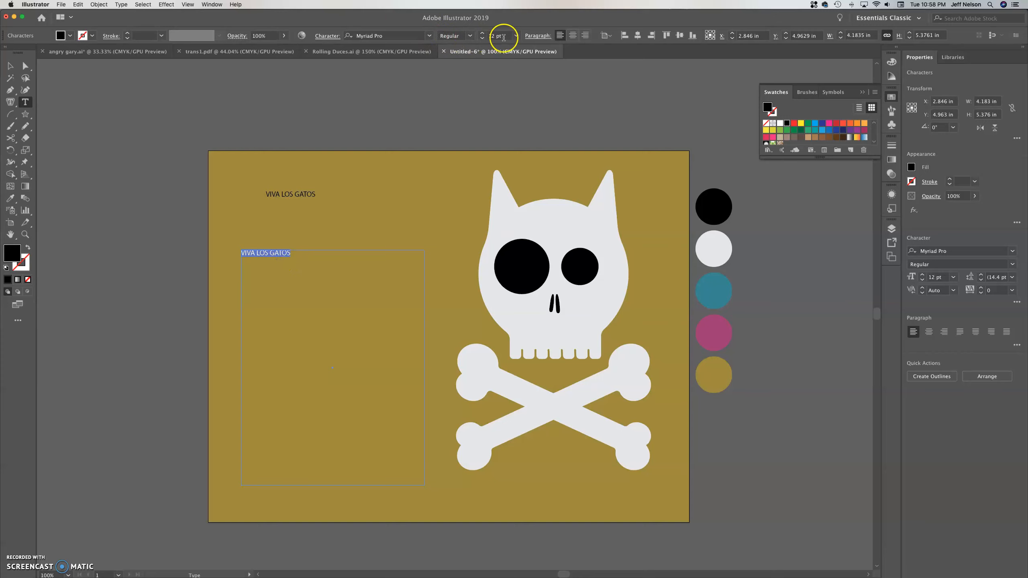
Set the font size of both VIVA LOS GATOS texts, the boxed one and the single-line one, to 72 pt.
{"action": "left_click", "coordinate": [515, 37]}
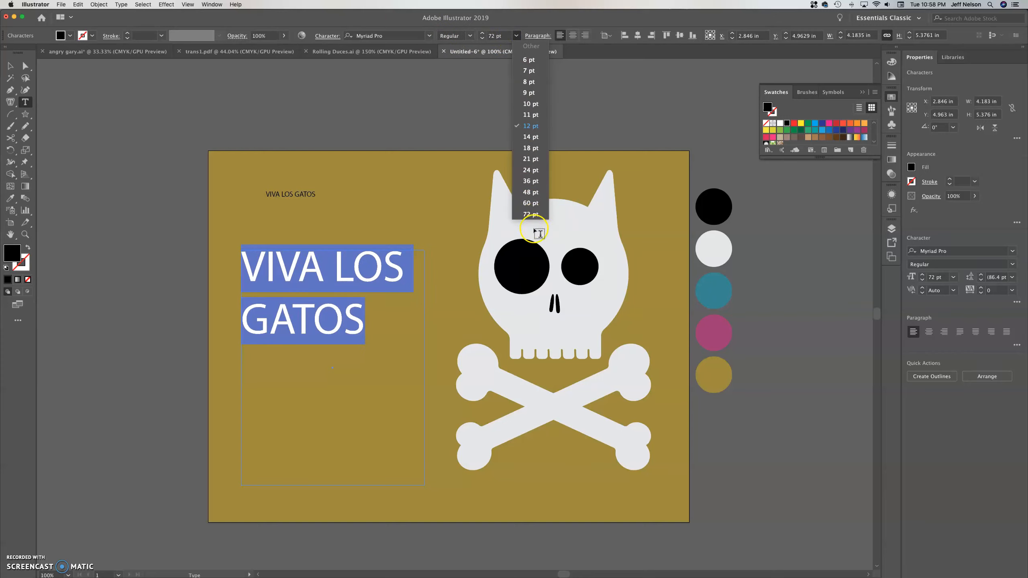
{"action": "left_click", "coordinate": [535, 215]}
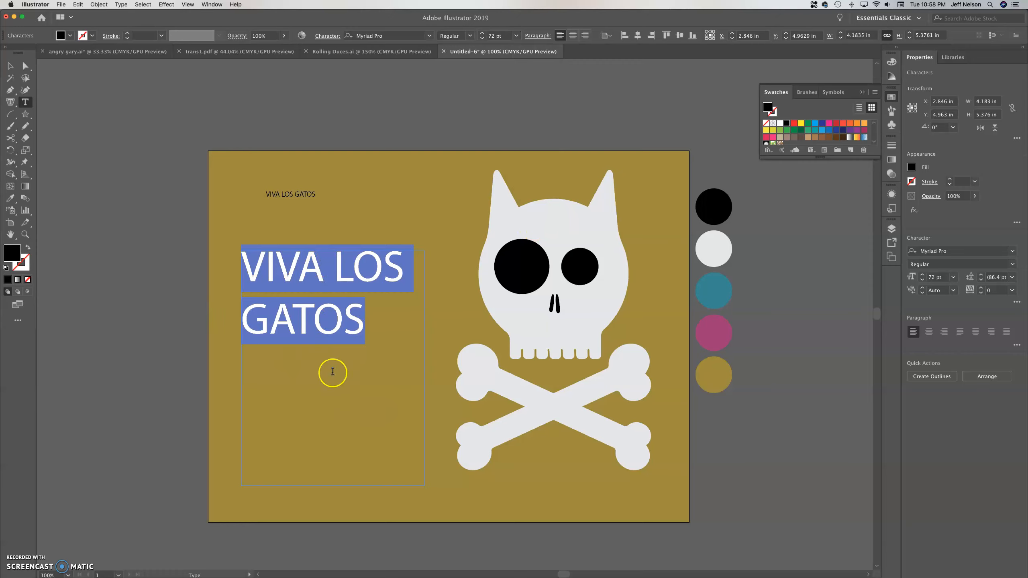
{"action": "left_click", "coordinate": [282, 195]}
{"action": "triple_click", "coordinate": [282, 195]}
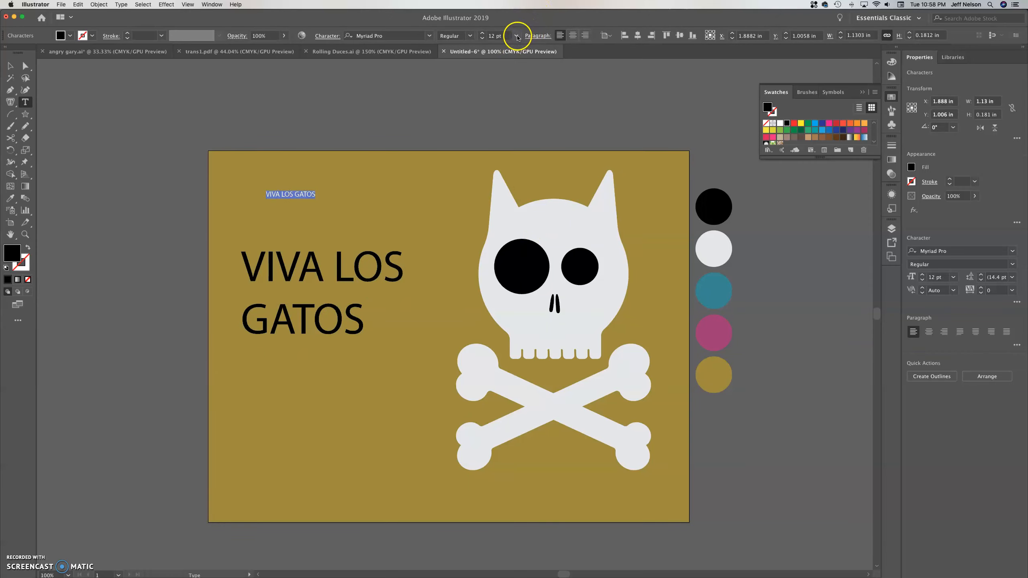
{"action": "left_click", "coordinate": [516, 35]}
{"action": "left_click", "coordinate": [531, 214]}
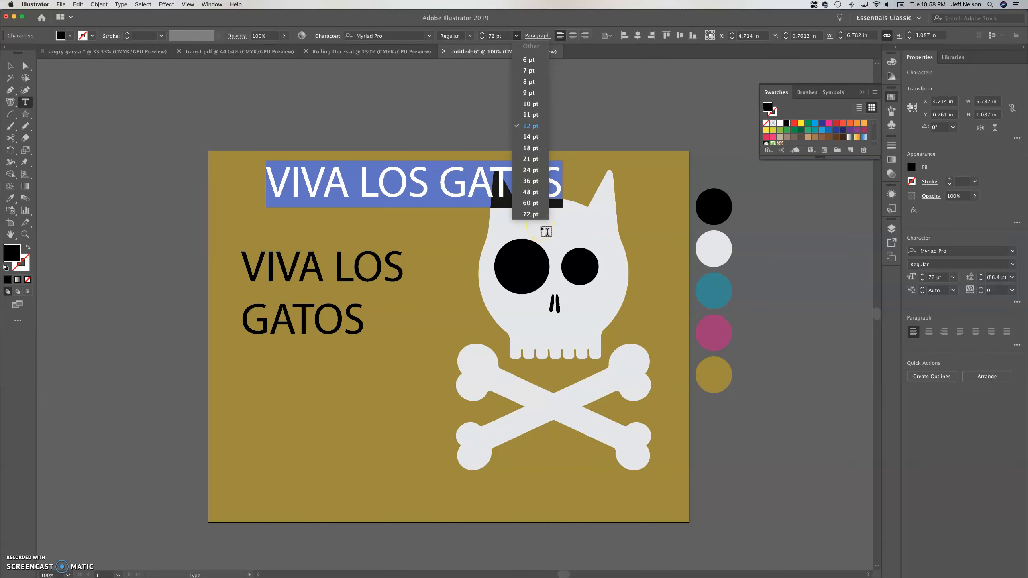
{"action": "left_click", "coordinate": [541, 206]}
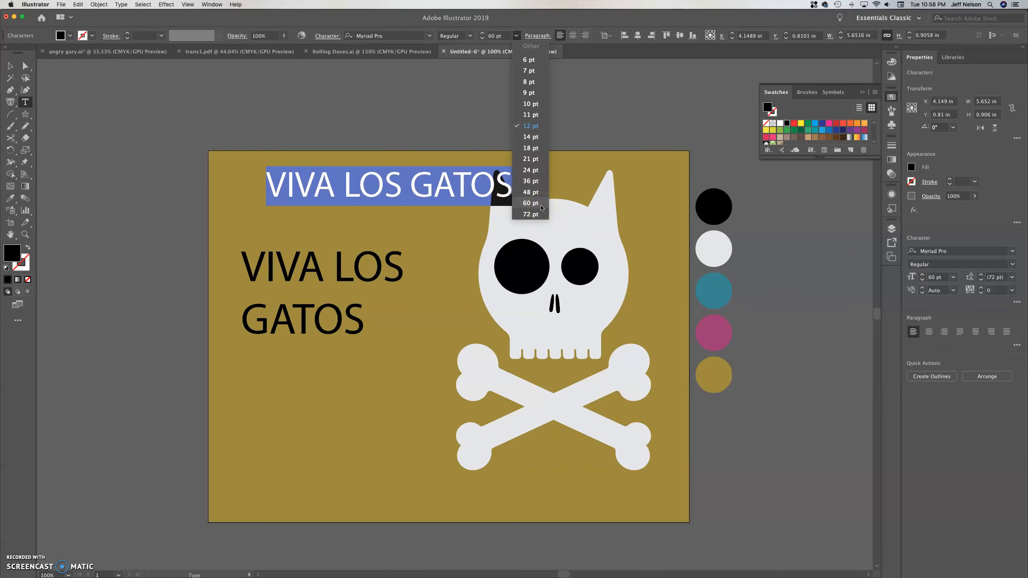
{"action": "left_click", "coordinate": [537, 215]}
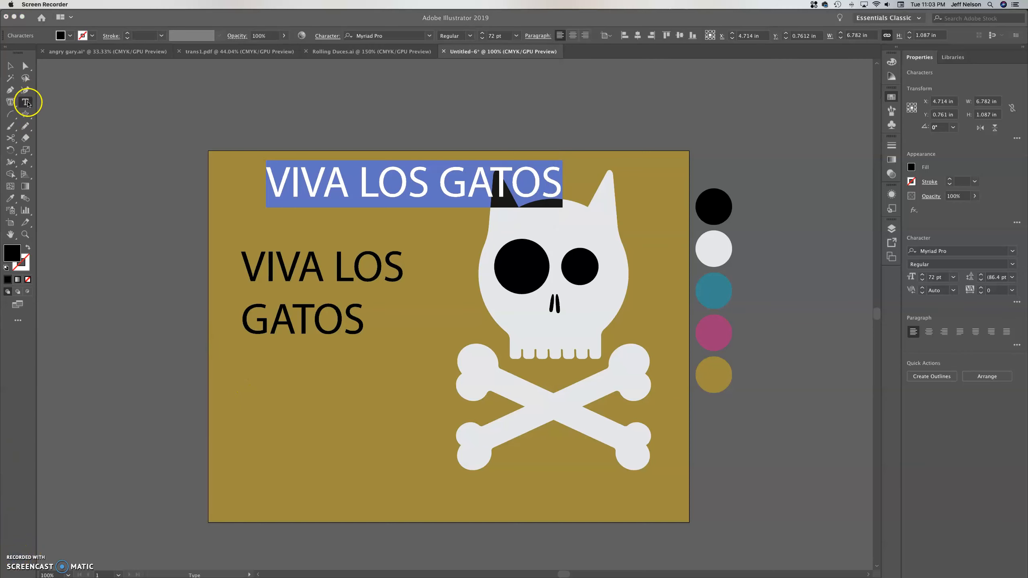
{"action": "left_click", "coordinate": [26, 103]}
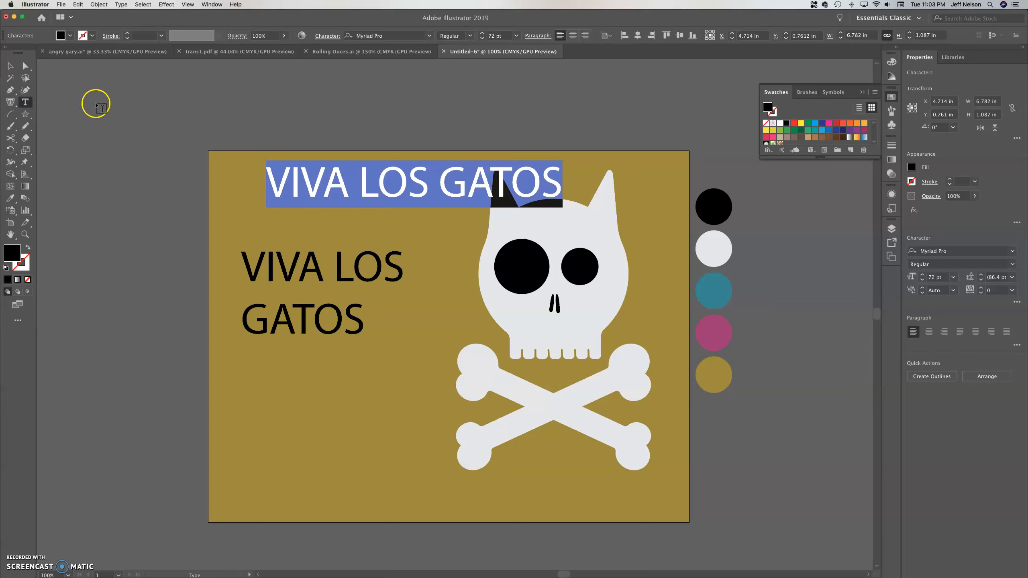
{"action": "left_click", "coordinate": [30, 106]}
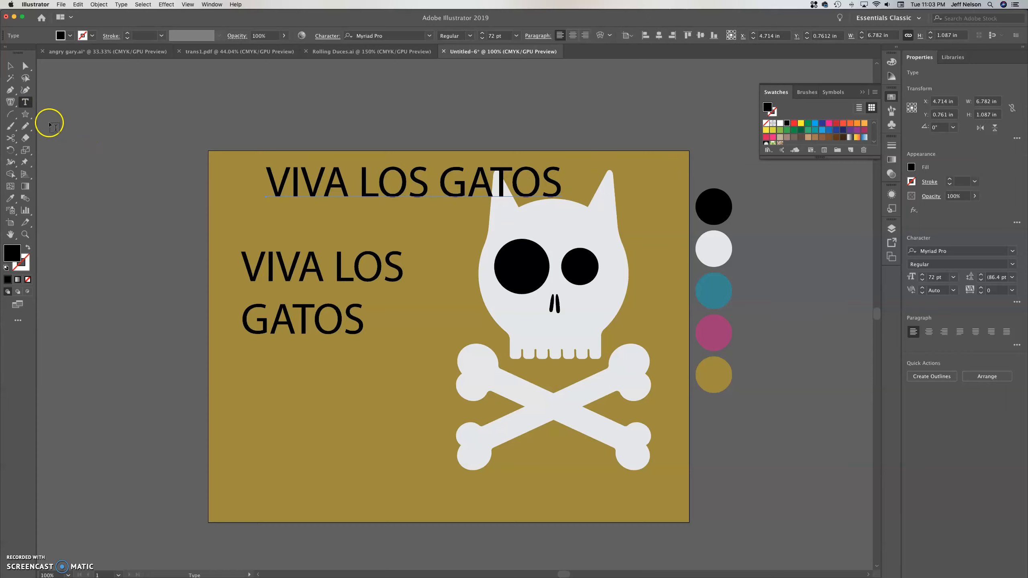
{"action": "left_click", "coordinate": [10, 105]}
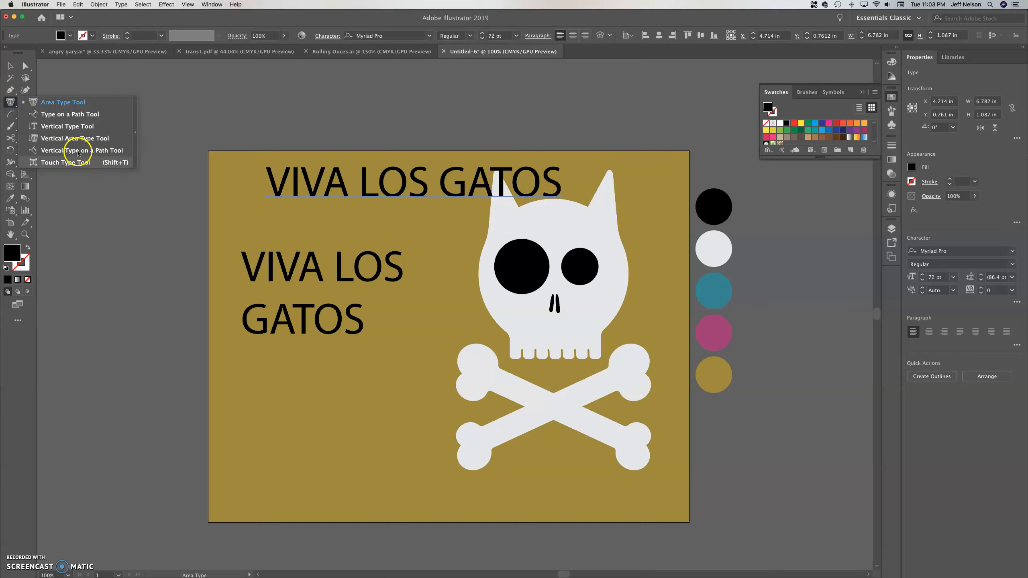
{"action": "left_click", "coordinate": [6, 103]}
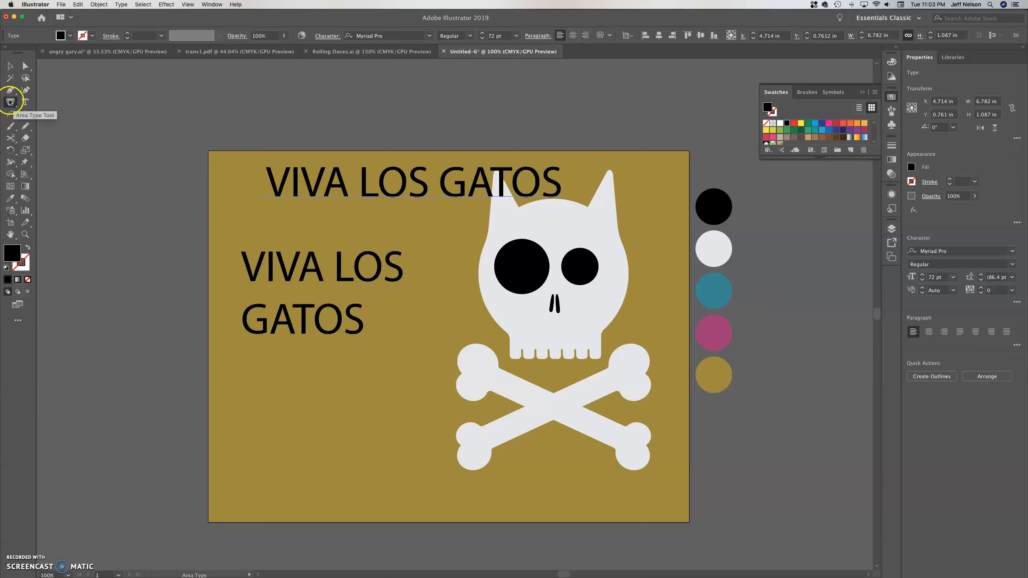
{"action": "left_click", "coordinate": [9, 102]}
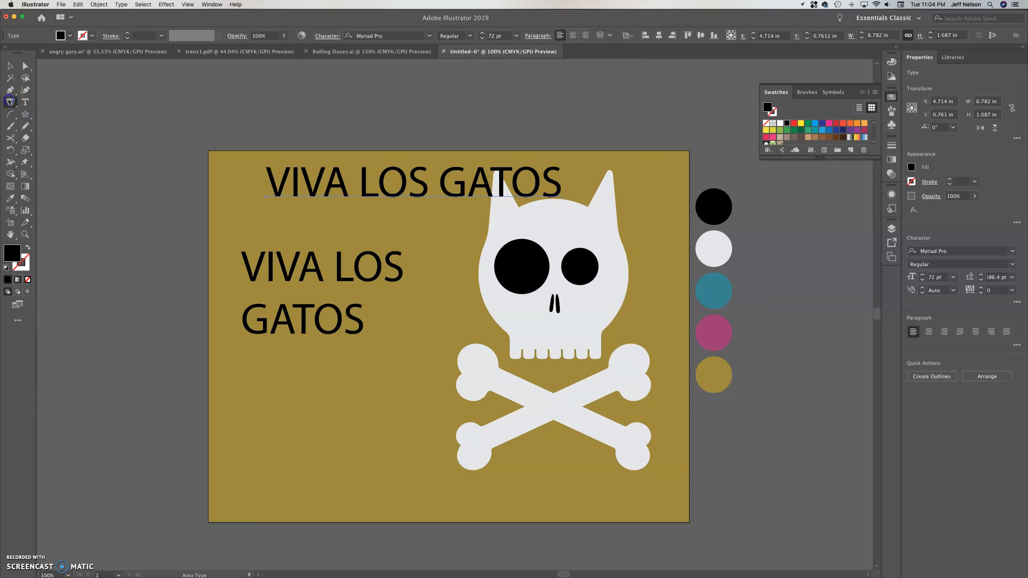
Draw a black circle about 1.83 in across below the two-line VIVA LOS GATOS text.
{"action": "left_click", "coordinate": [26, 116]}
{"action": "left_click_drag", "start_coordinate": [26, 116], "coordinate": [61, 139]}
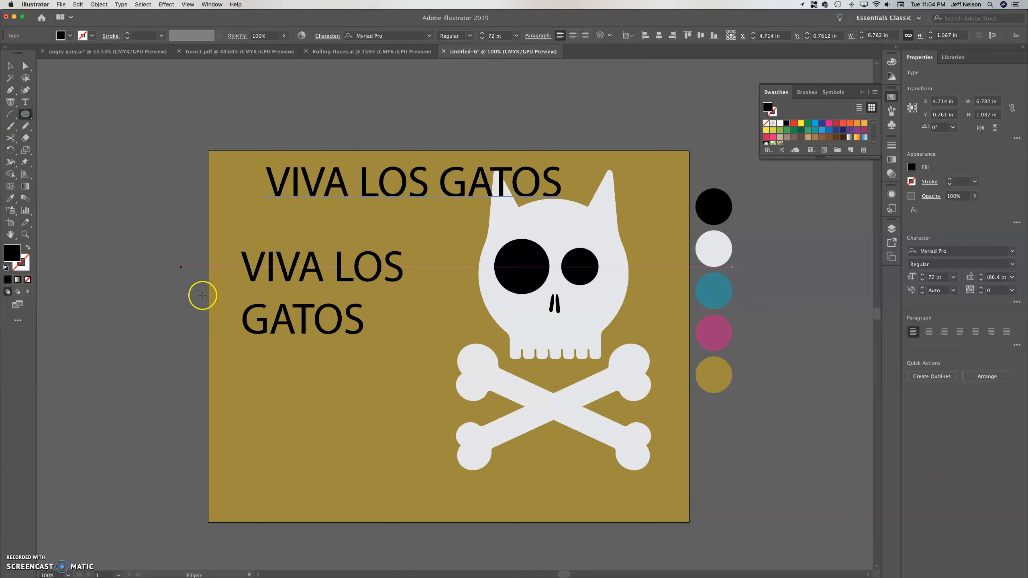
{"action": "mouse_move", "coordinate": [273, 372]}
{"action": "left_mouse_down"}
{"action": "mouse_move", "coordinate": [353, 435]}
{"action": "mouse_move", "coordinate": [353, 452]}
{"action": "left_mouse_up"}
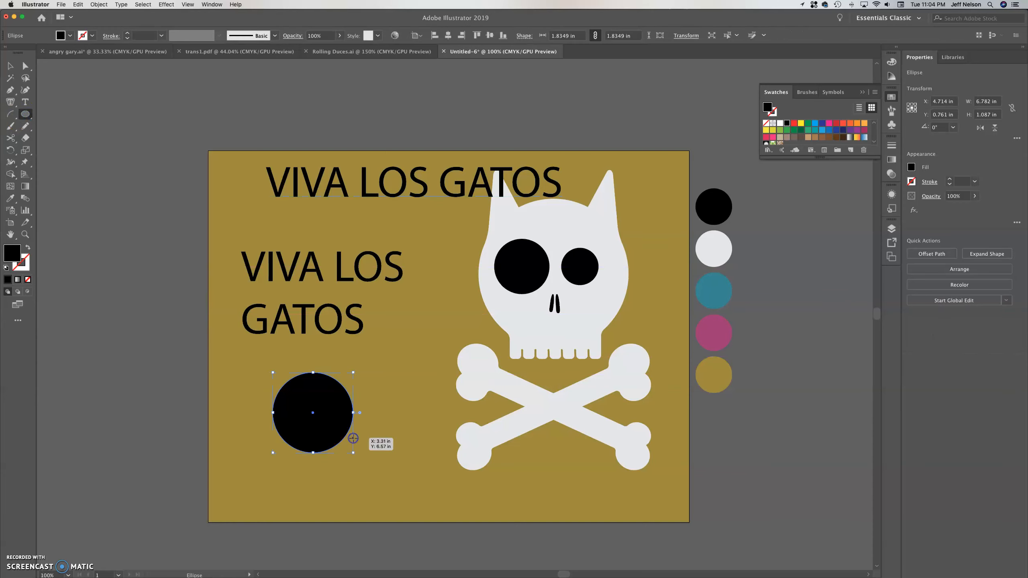
Turn the black circle into a text container with the Area Type tool.
{"action": "left_click_drag", "start_coordinate": [11, 101], "coordinate": [66, 104]}
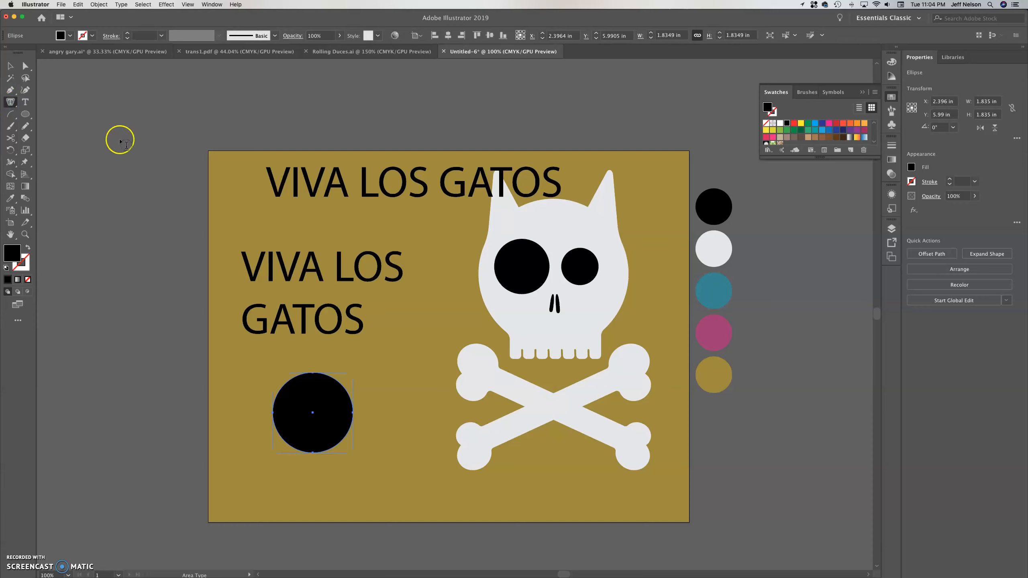
{"action": "left_click", "coordinate": [305, 389]}
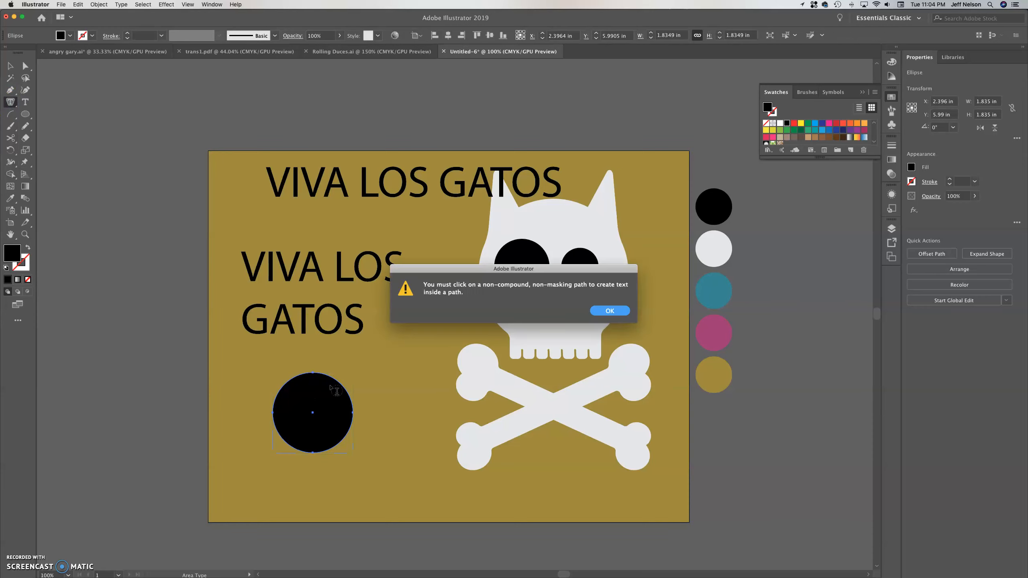
{"action": "left_click", "coordinate": [609, 310]}
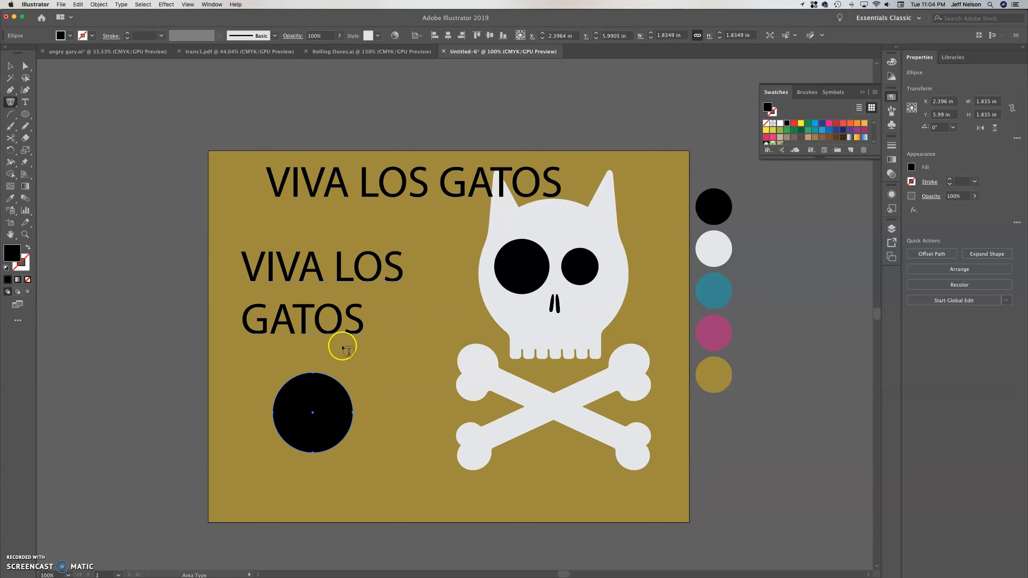
{"action": "left_click", "coordinate": [316, 374]}
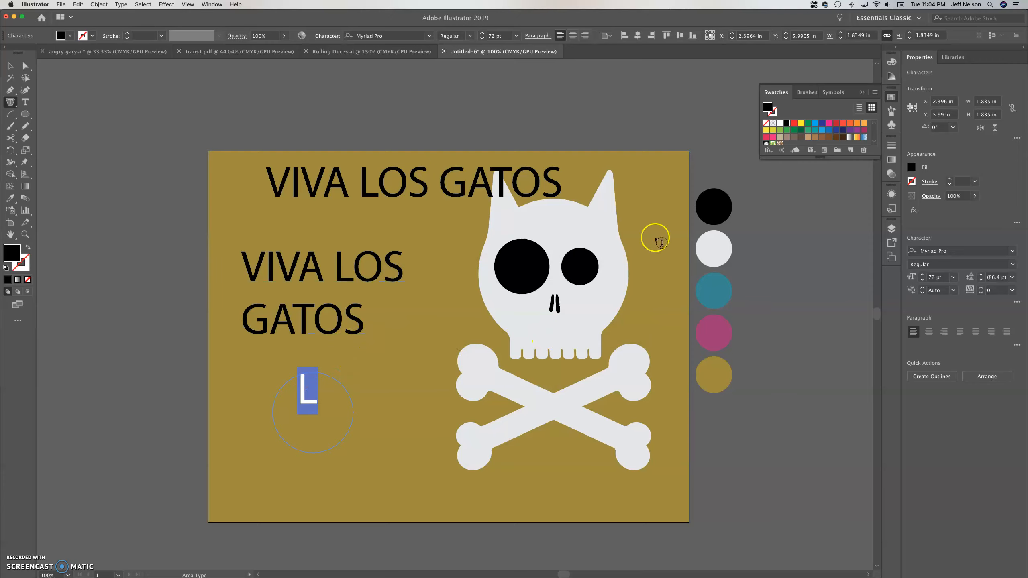
Set the circle's placeholder text to 18 pt and replace it with several lines of random filler letters.
{"action": "left_click", "coordinate": [483, 38]}
{"action": "left_click", "coordinate": [516, 36]}
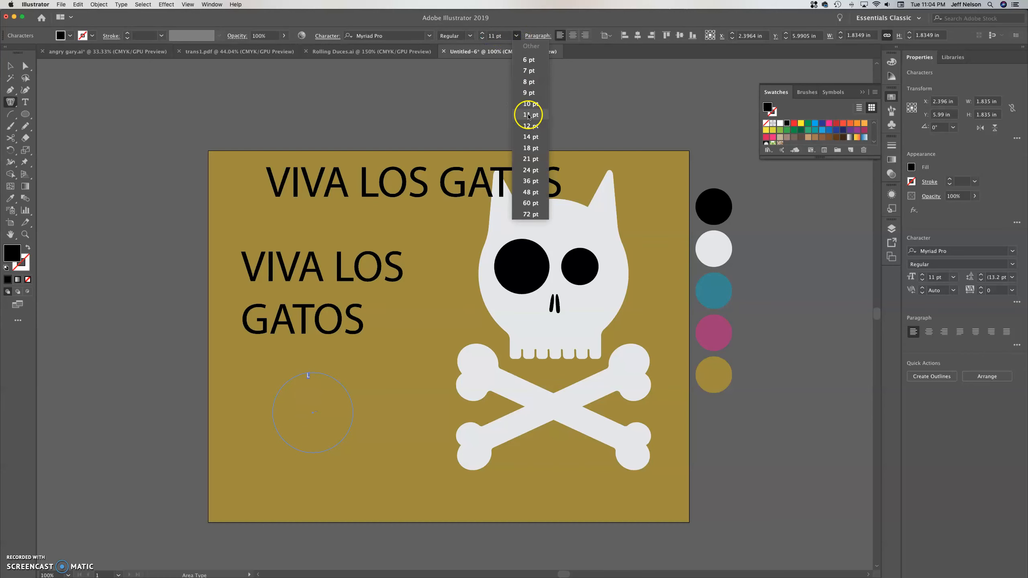
{"action": "left_click", "coordinate": [529, 116]}
{"action": "left_click", "coordinate": [516, 36]}
{"action": "left_click", "coordinate": [527, 149]}
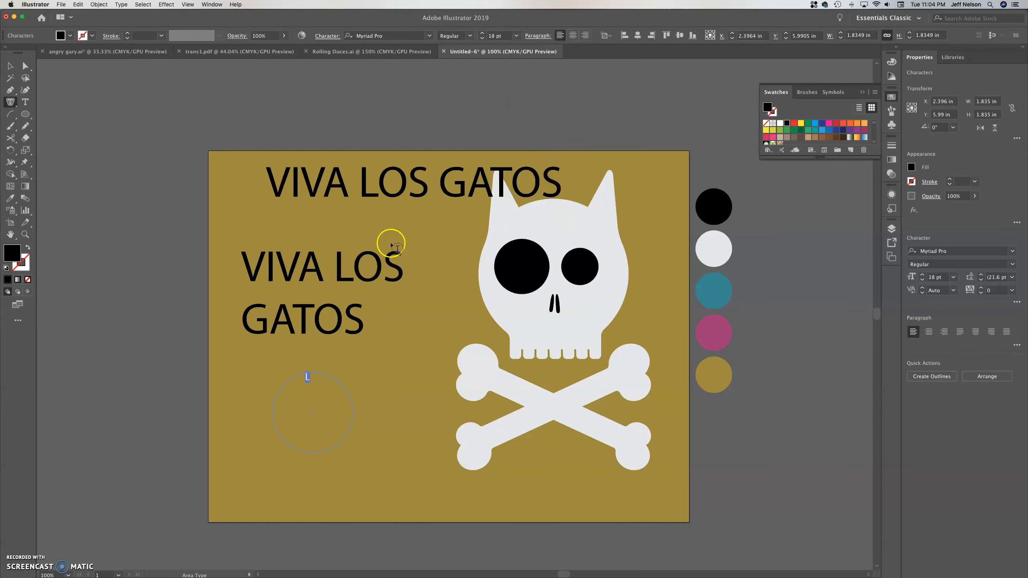
{"action": "type", "text": "sdlkgjsldgjs;lkgjdslkgjf;ldkfjgsl;dkgjsl;dkjgld;sgjsf;ldkjfg"}
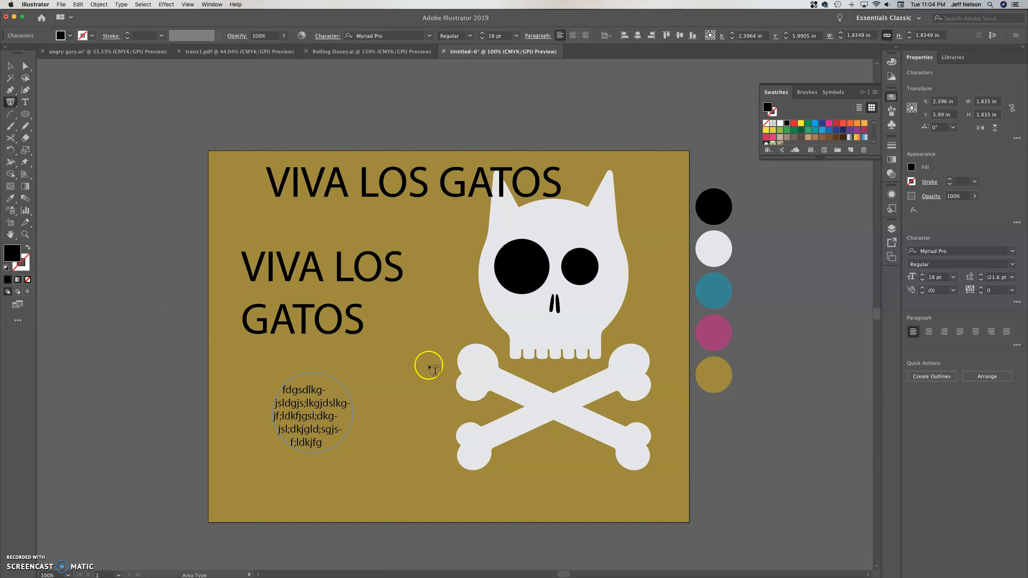
Undo the filler text, the font size changes and the area type conversion, back to the plain black circle.
{"action": "key", "text": "super+z"}
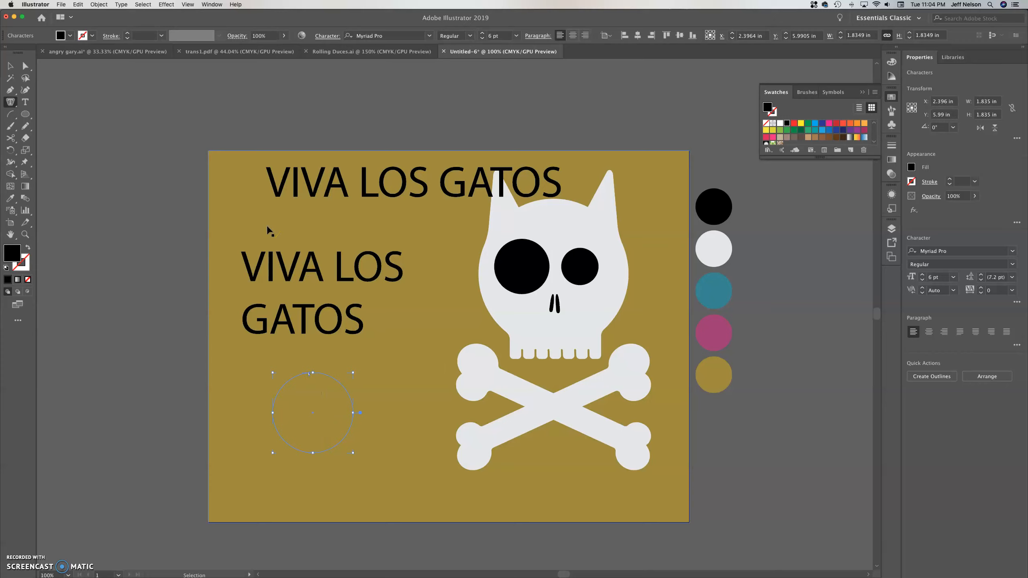
{"action": "key", "text": "super+z"}
{"action": "key", "text": "super+z"}
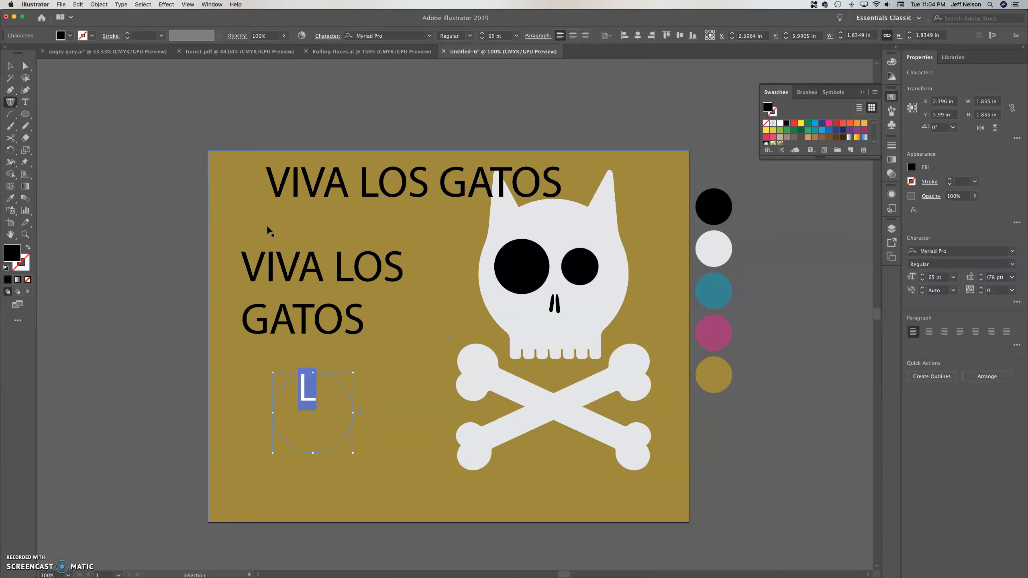
{"action": "key", "text": "super+z"}
{"action": "key", "text": "super+z"}
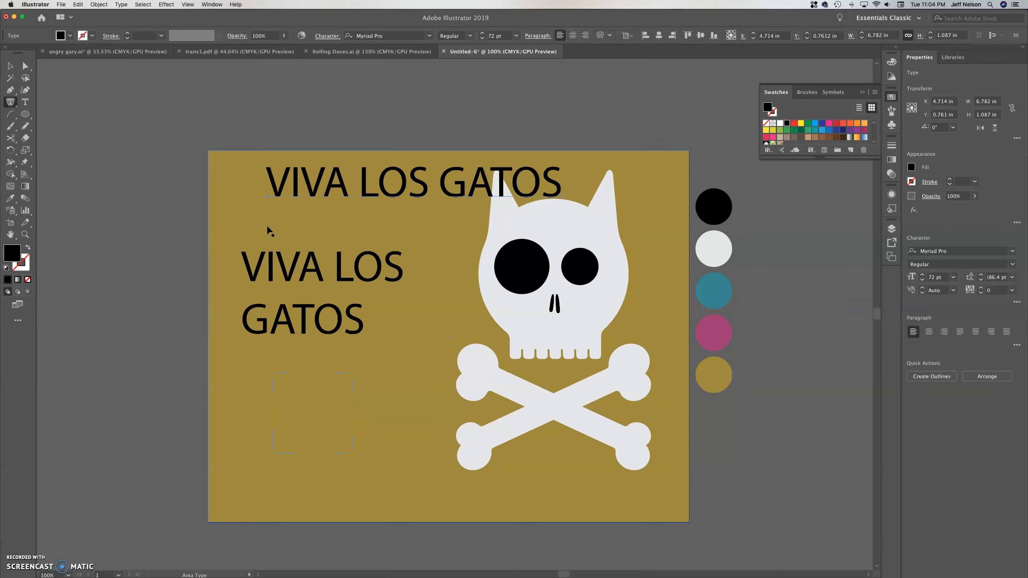
{"action": "key", "text": "super+z"}
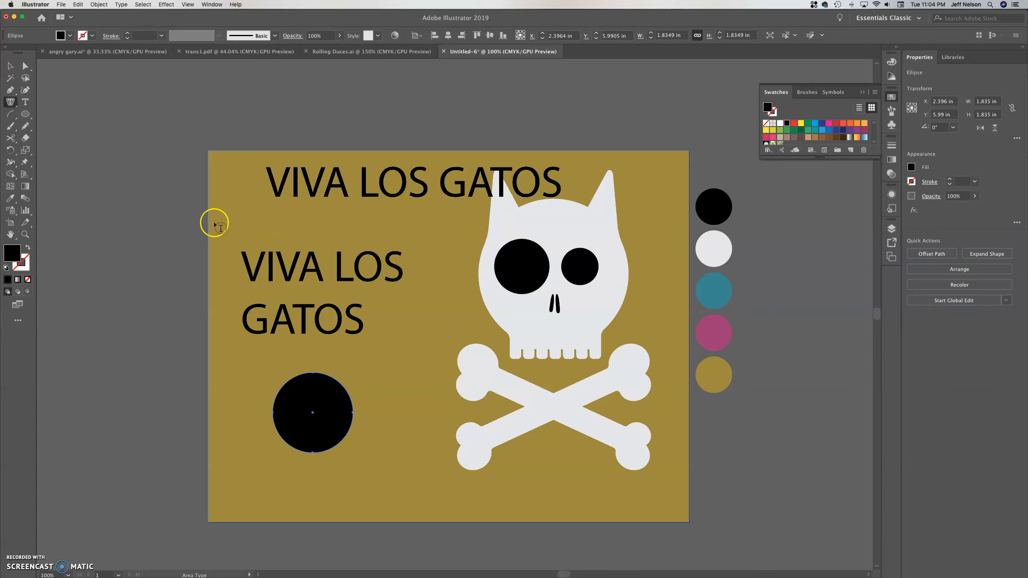
Try running placeholder text along the black circle's outline with the Type on a Path tool, and undo it.
{"action": "left_click", "coordinate": [15, 104]}
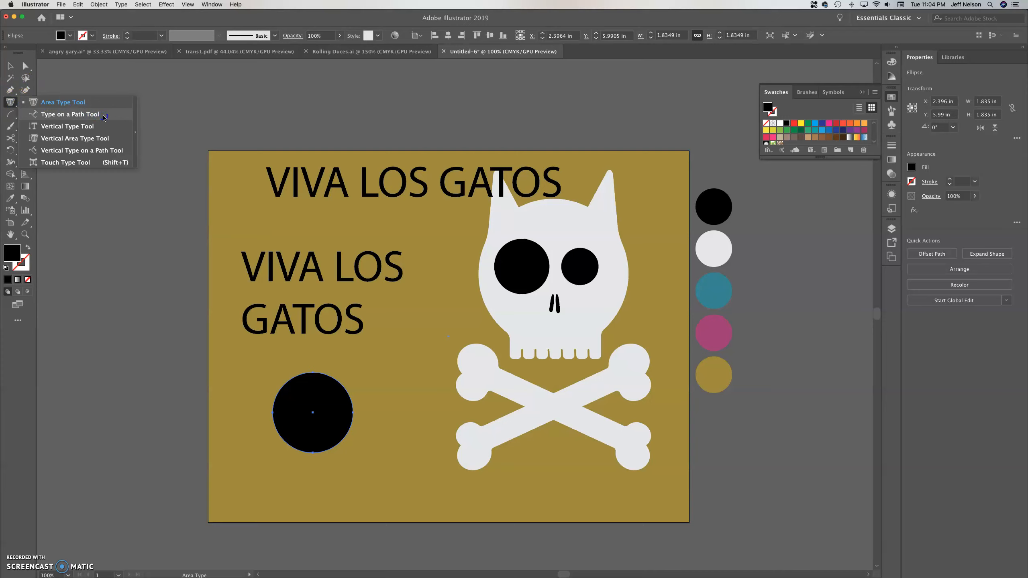
{"action": "left_click", "coordinate": [81, 114]}
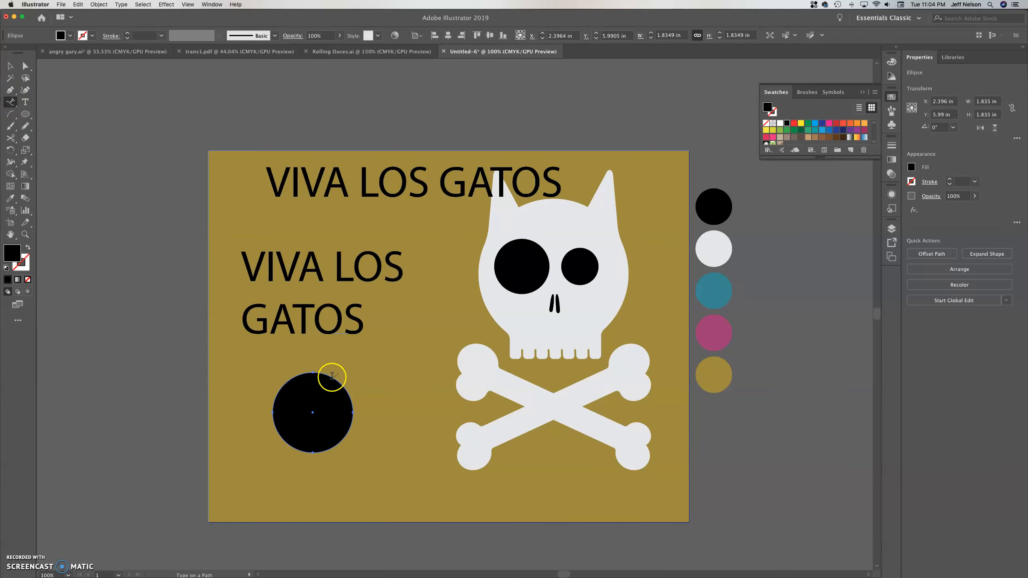
{"action": "left_click", "coordinate": [298, 375]}
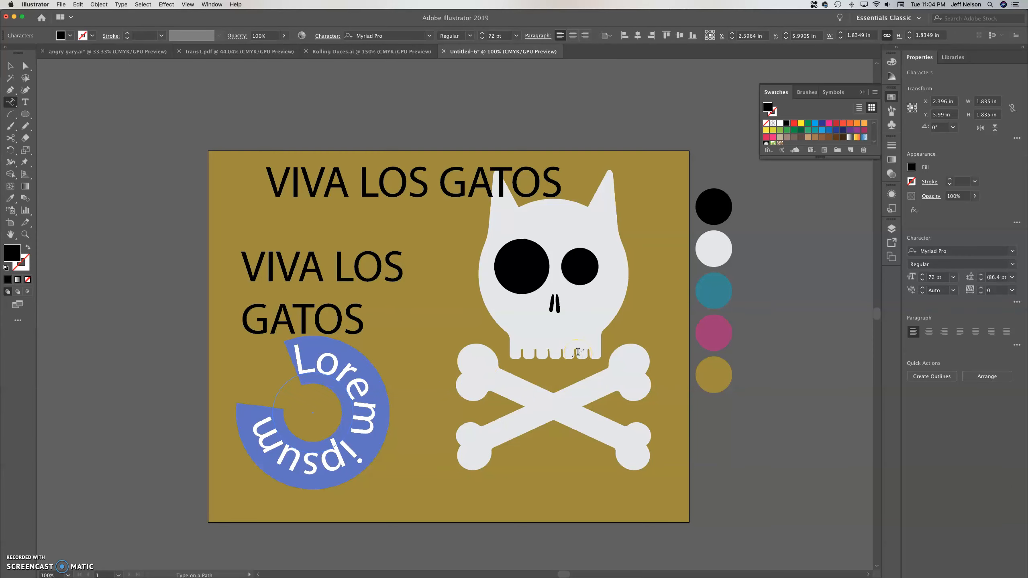
{"action": "key", "text": "super+z"}
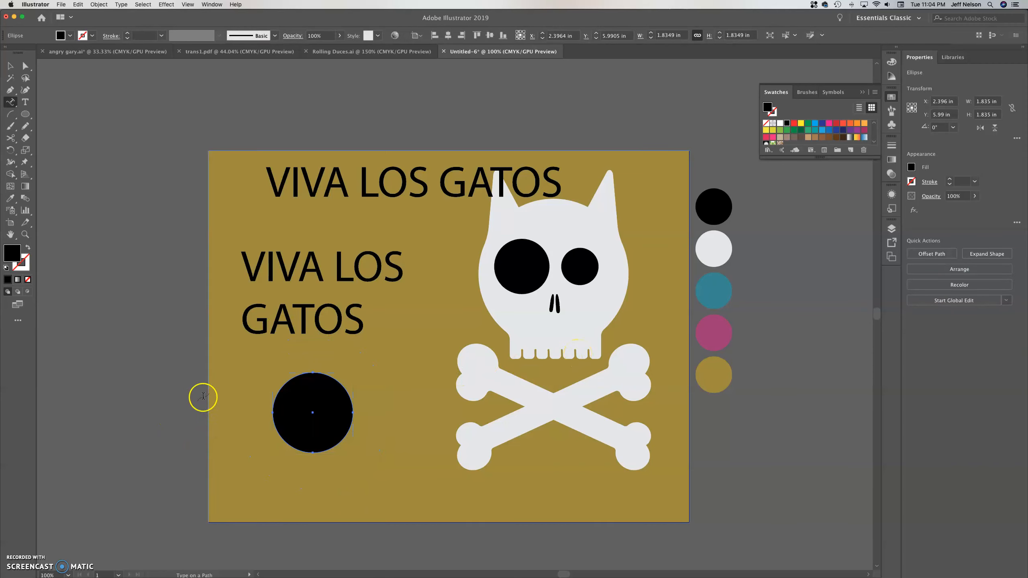
Try placing vertical placeholder text between the two-line headline and the skull with the Vertical Type tool, and undo it.
{"action": "left_click", "coordinate": [11, 102]}
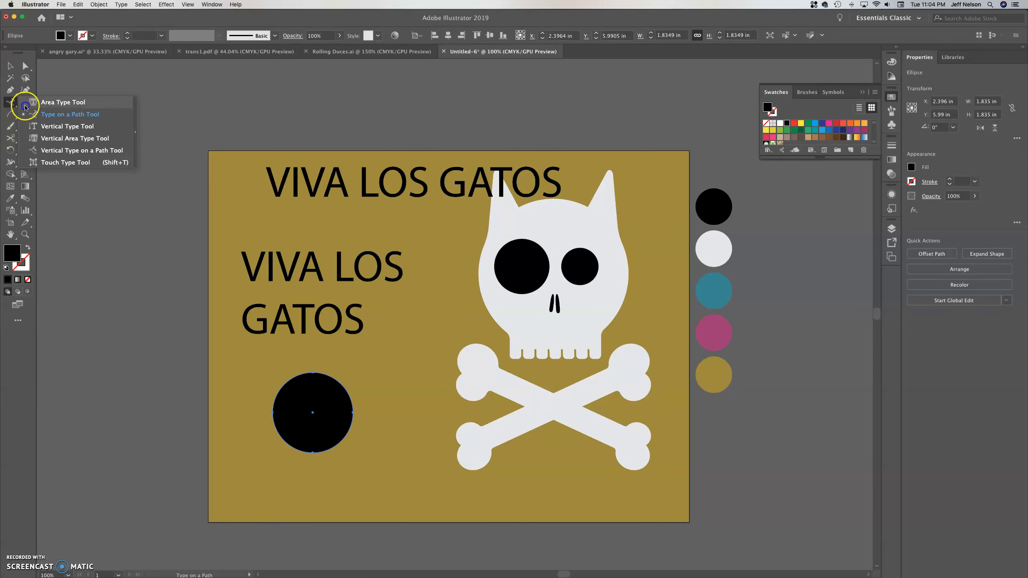
{"action": "left_click", "coordinate": [67, 126]}
{"action": "left_click", "coordinate": [427, 250]}
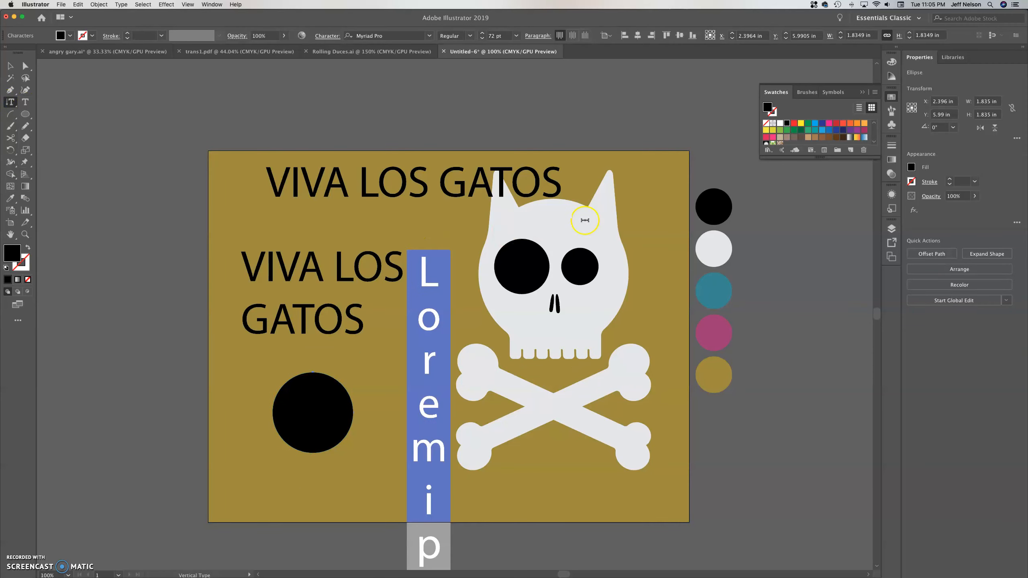
{"action": "key", "text": "super+z"}
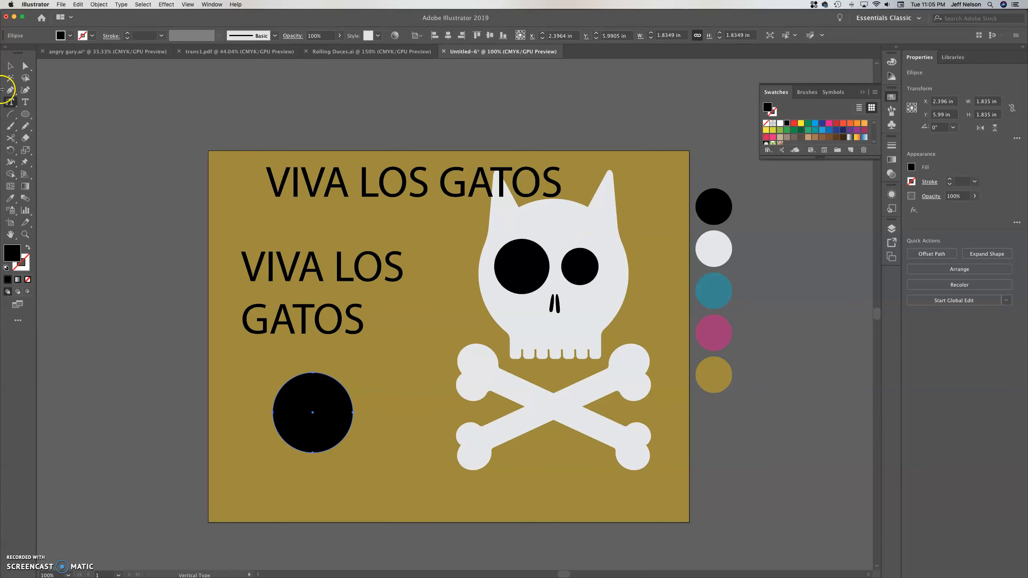
Convert the black circle into a text container with the Vertical Area Type tool, starting from its outline.
{"action": "left_click", "coordinate": [9, 104]}
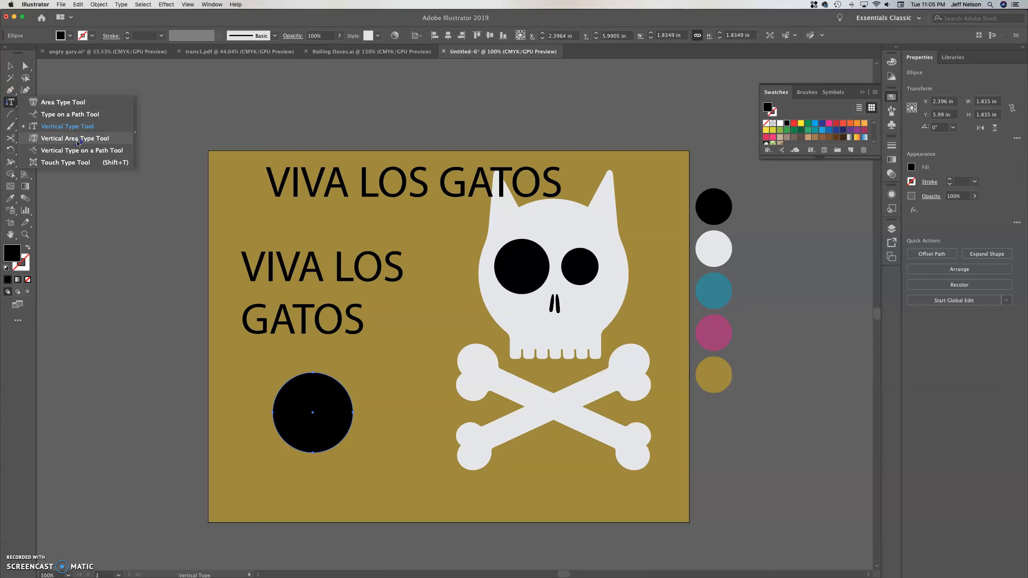
{"action": "left_click", "coordinate": [72, 135]}
{"action": "left_click", "coordinate": [68, 138]}
{"action": "left_click", "coordinate": [315, 397]}
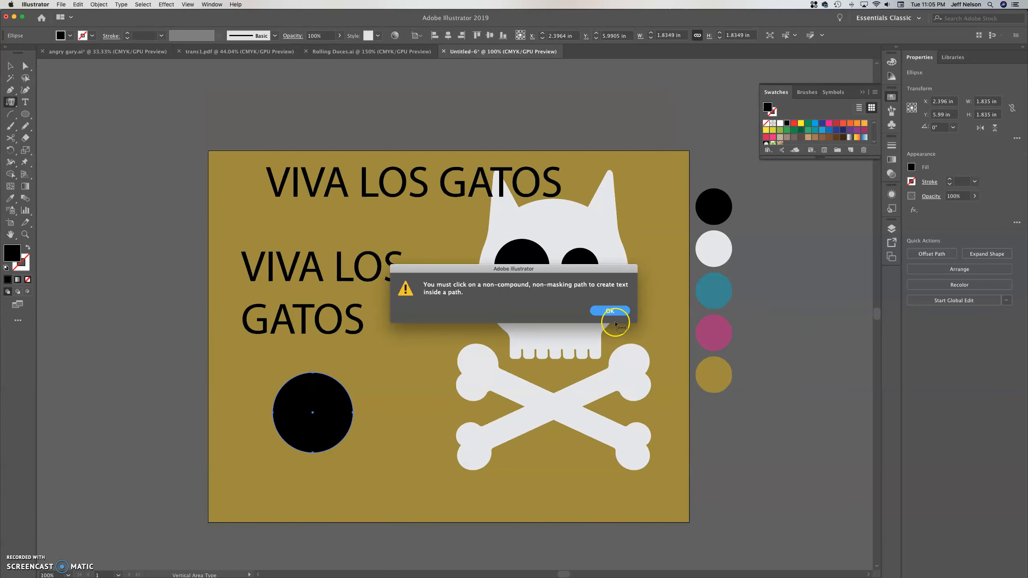
{"action": "left_click", "coordinate": [610, 310]}
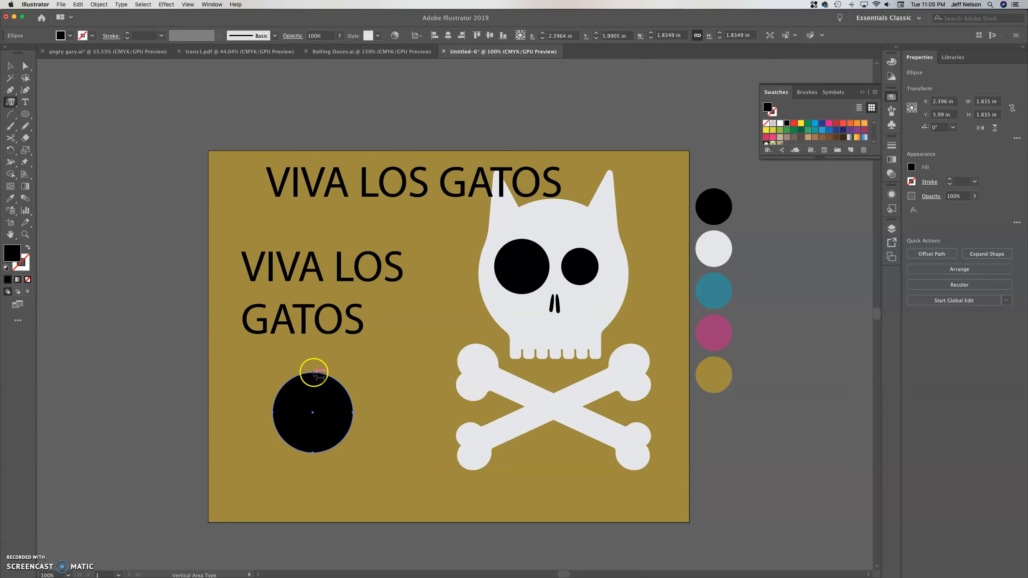
{"action": "left_click", "coordinate": [314, 372]}
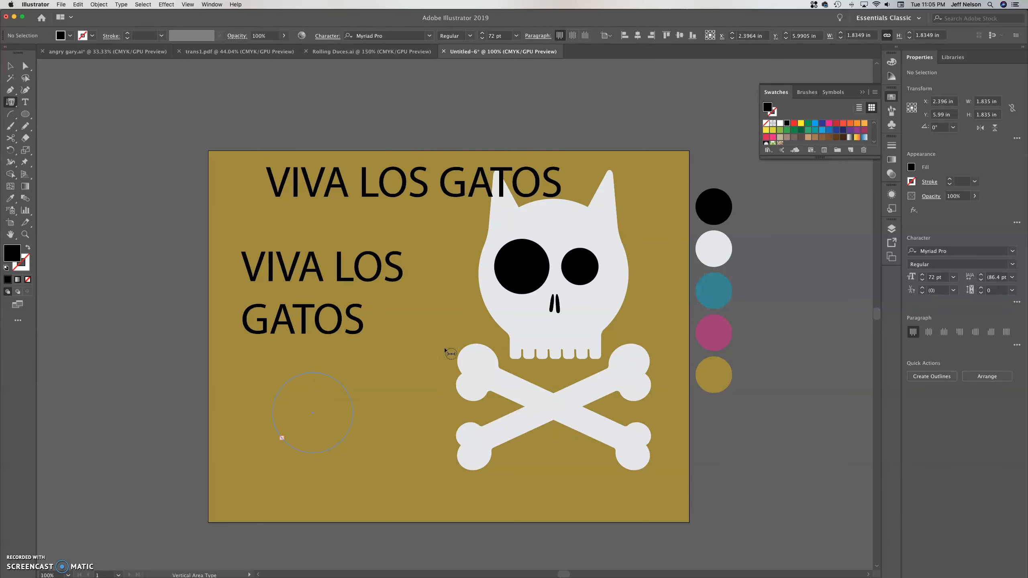
Set the circle's vertical text to 10 pt and undo the latest text changes in it.
{"action": "key", "text": "super+z"}
{"action": "left_click", "coordinate": [516, 36]}
{"action": "left_click", "coordinate": [522, 121]}
{"action": "key", "text": "super+z"}
{"action": "key", "text": "super+z"}
Try picking the S of GATOS in the two-line headline with the Touch Type tool, and return to the Selection tool.
{"action": "left_click", "coordinate": [11, 102]}
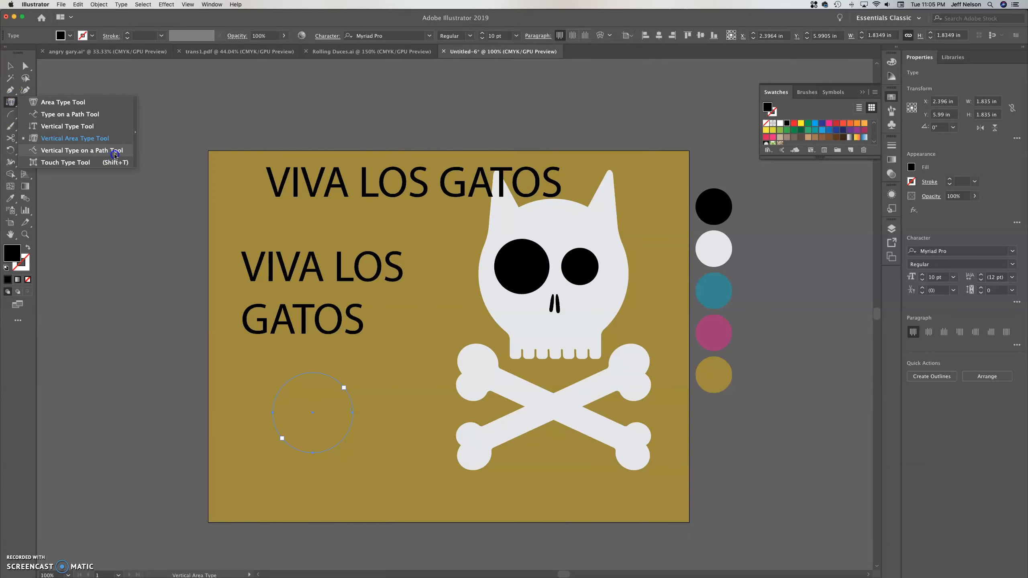
{"action": "left_click", "coordinate": [92, 167]}
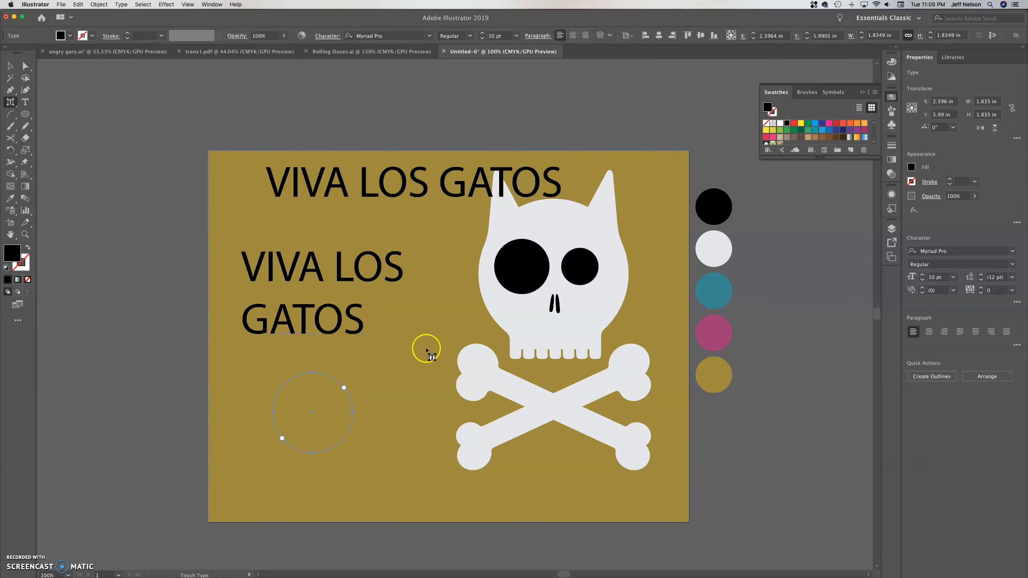
{"action": "left_click", "coordinate": [349, 315]}
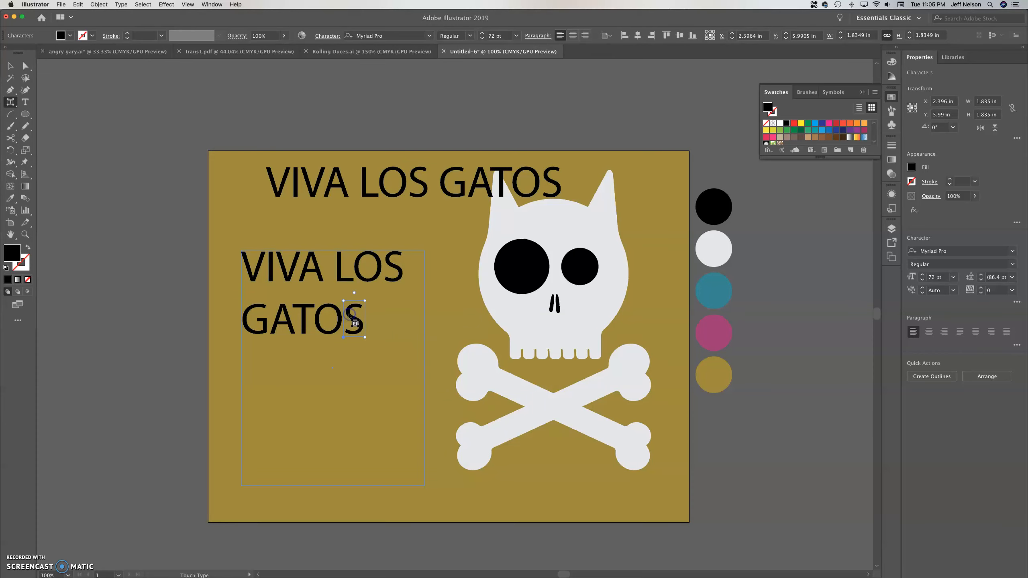
{"action": "key", "text": "c"}
{"action": "key", "text": "v"}
{"action": "key", "text": "x"}
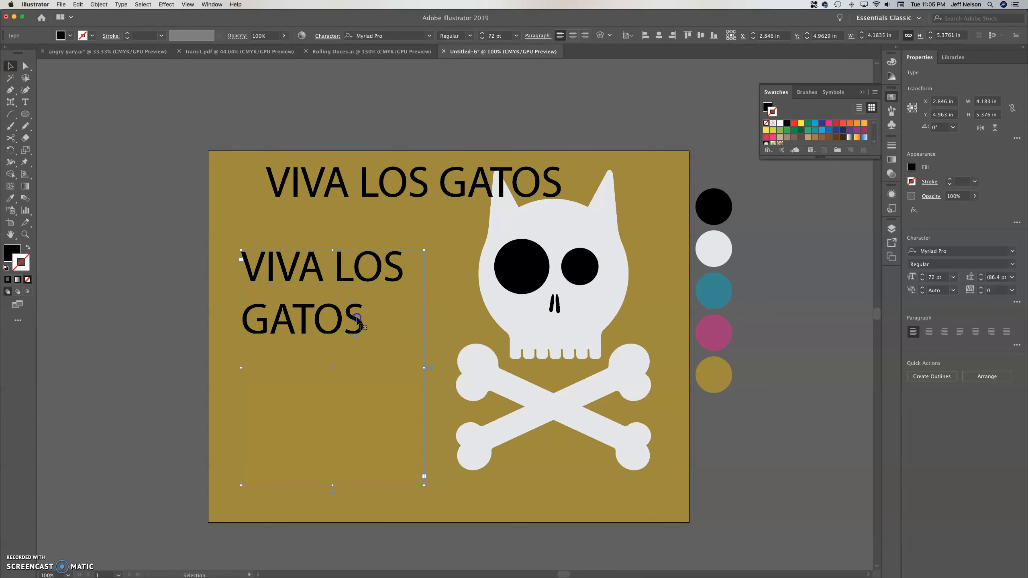
Try rotating the O of LOS in the two-line headline with the Touch Type tool, and undo it.
{"action": "scroll", "coordinate": [362, 320], "scroll_direction": "up", "scroll_amount": 1}
{"action": "left_click", "coordinate": [367, 194]}
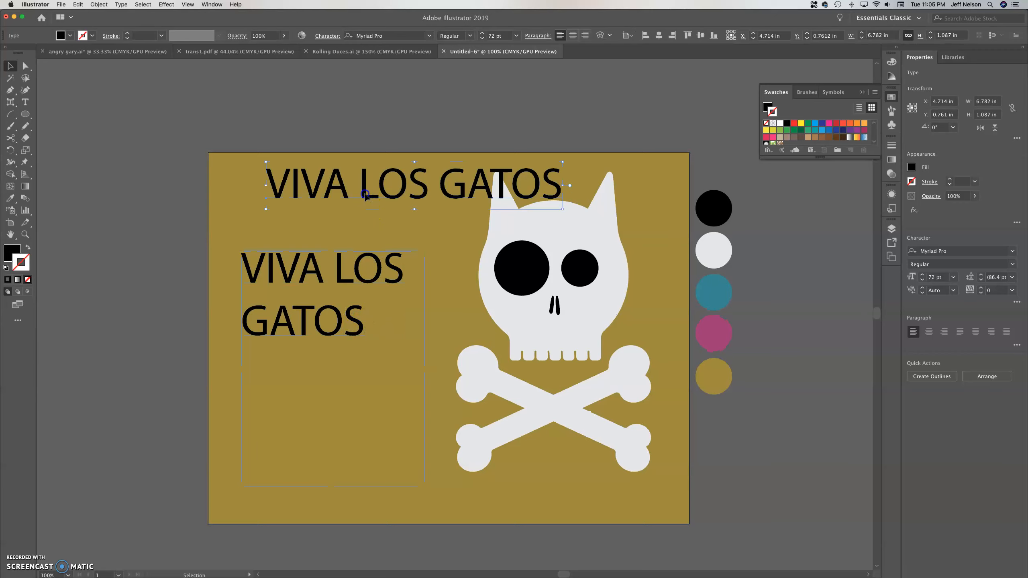
{"action": "left_click", "coordinate": [11, 103]}
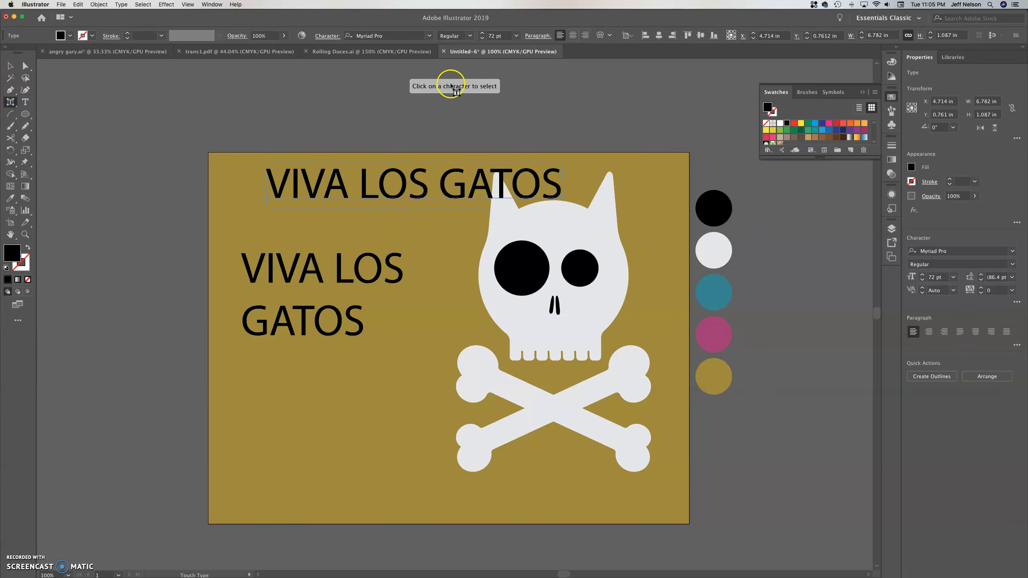
{"action": "left_click", "coordinate": [371, 284]}
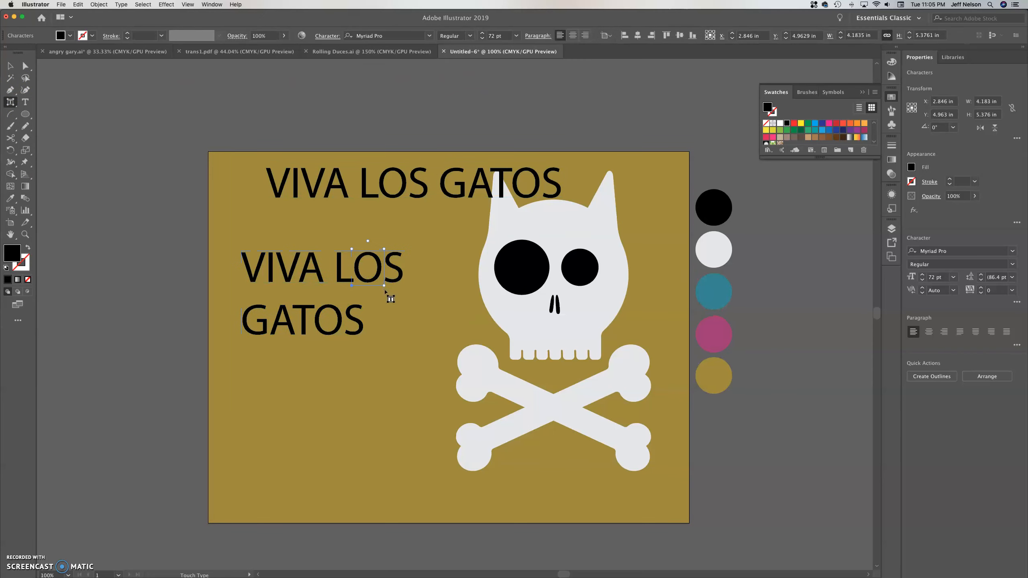
{"action": "mouse_move", "coordinate": [367, 241]}
{"action": "left_mouse_down"}
{"action": "mouse_move", "coordinate": [405, 255]}
{"action": "mouse_move", "coordinate": [384, 213]}
{"action": "mouse_move", "coordinate": [385, 236]}
{"action": "left_mouse_up"}
{"action": "key", "text": "super+z"}
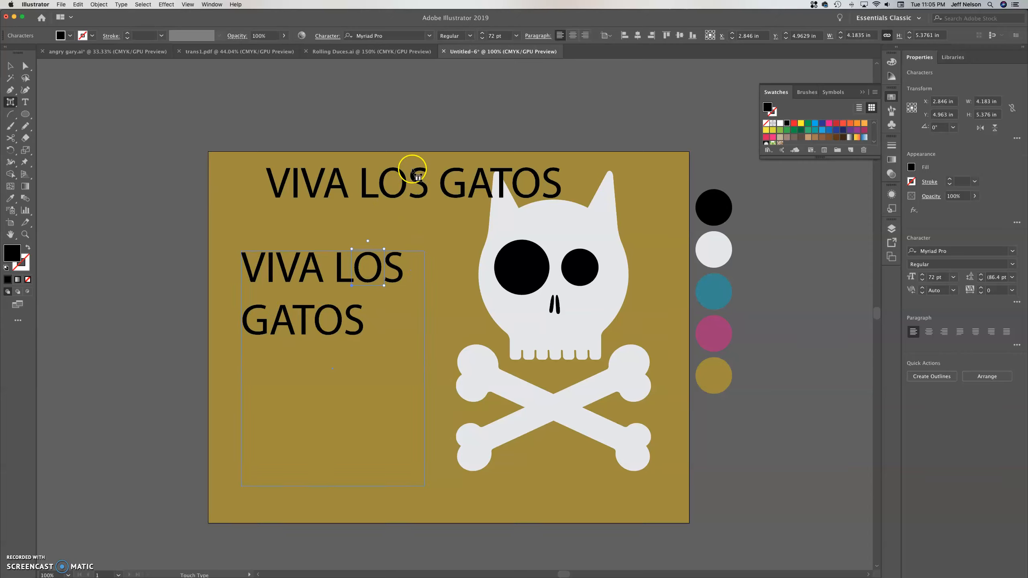
Try rotating and shifting the O of LOS in the one-line headline with the Touch Type tool, and undo it.
{"action": "left_click", "coordinate": [396, 173]}
{"action": "left_click_drag", "start_coordinate": [395, 156], "coordinate": [416, 152]}
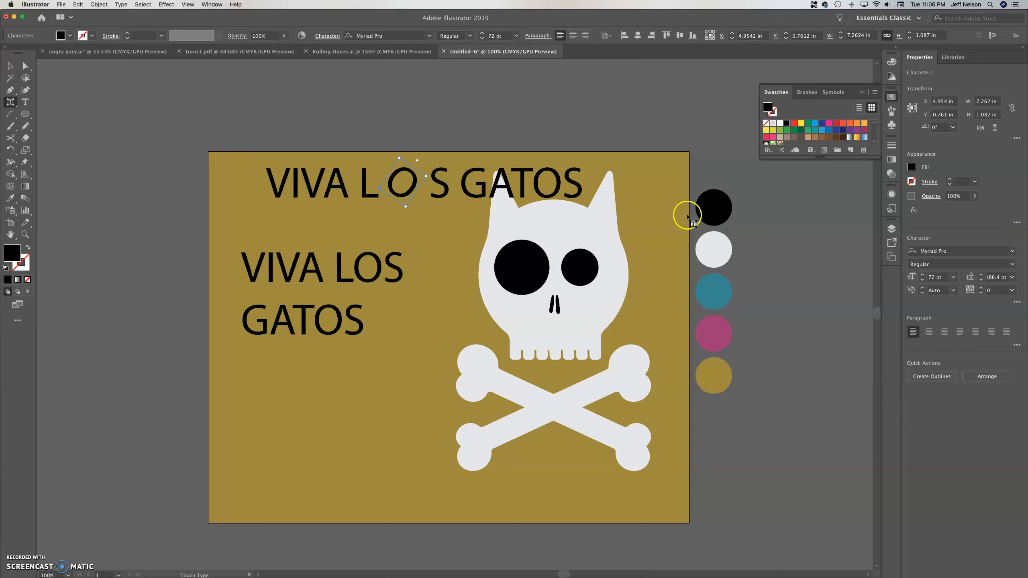
{"action": "key", "text": "super+z"}
{"action": "left_click", "coordinate": [54, 84]}
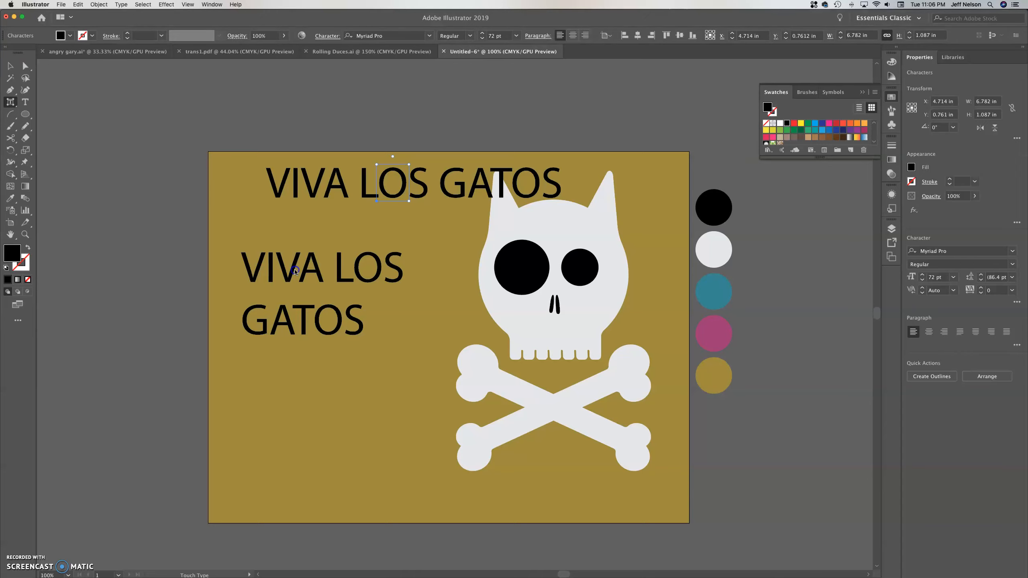
Delete the two-line VIVA LOS GATOS area text.
{"action": "left_click", "coordinate": [10, 66]}
{"action": "left_click", "coordinate": [367, 255]}
{"action": "key", "text": "Delete"}
Break the remaining headline into three lines, VIVA, LOS and GATOS, removing the spaces between the words.
{"action": "left_click", "coordinate": [356, 181]}
{"action": "double_click", "coordinate": [350, 179]}
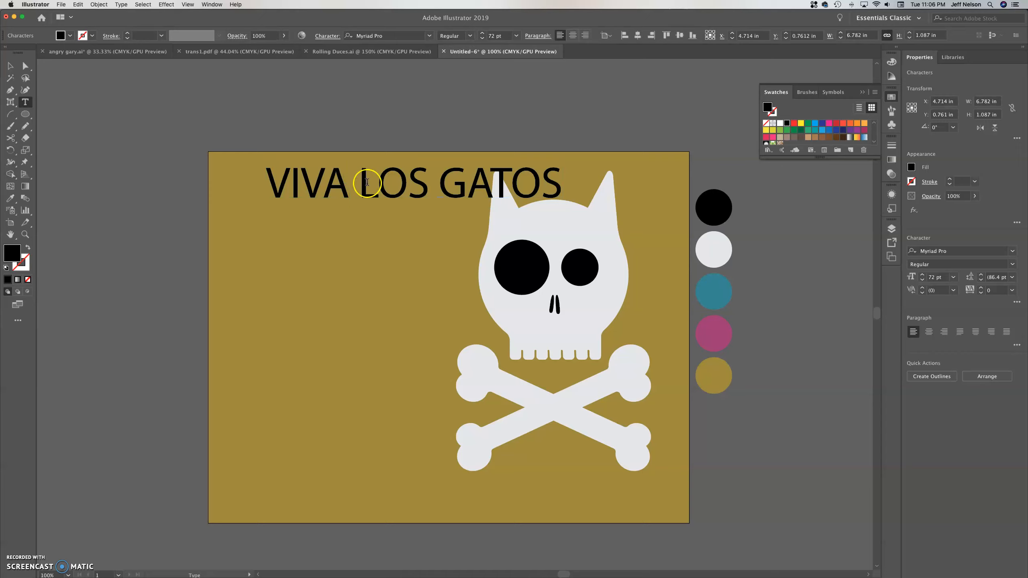
{"action": "key", "text": "Return"}
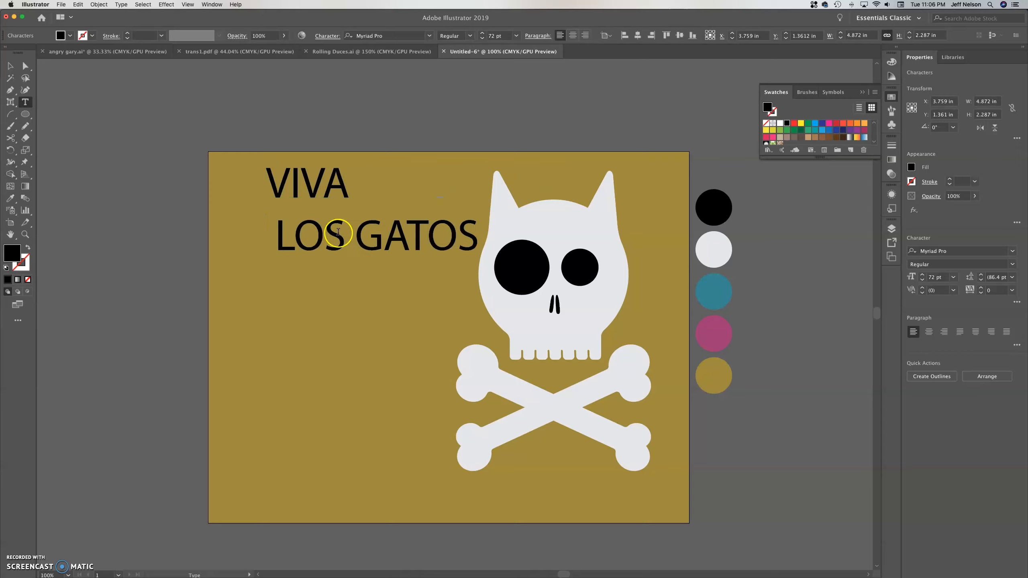
{"action": "key", "text": "BackSpace"}
{"action": "left_click", "coordinate": [340, 235]}
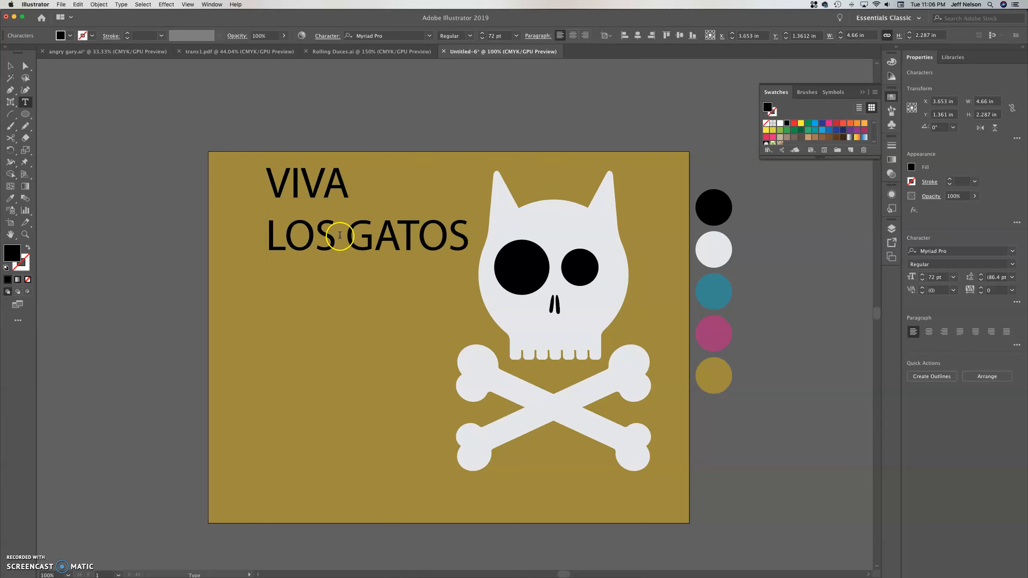
{"action": "key", "text": "BackSpace"}
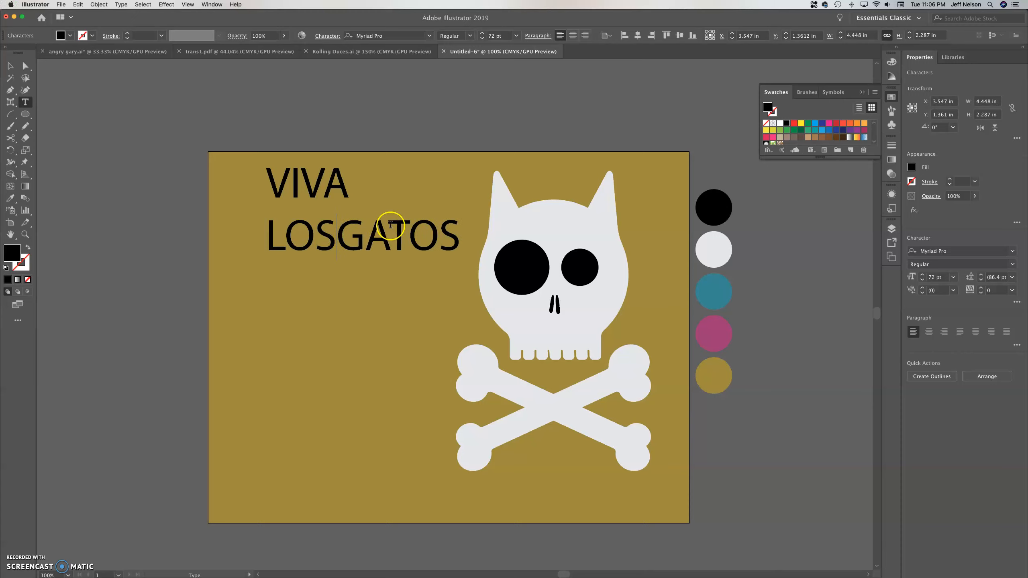
{"action": "key", "text": "Return"}
{"action": "left_click", "coordinate": [10, 64]}
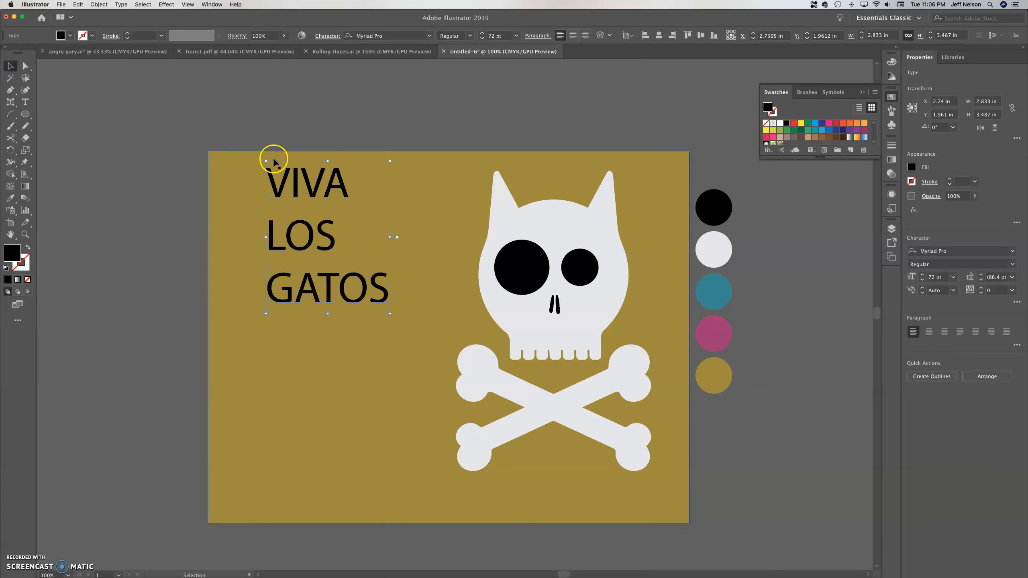
Select all three lines of the headline and change their font to Bebas Neue.
{"action": "double_click", "coordinate": [300, 184]}
{"action": "double_click", "coordinate": [300, 185]}
{"action": "left_click", "coordinate": [302, 186]}
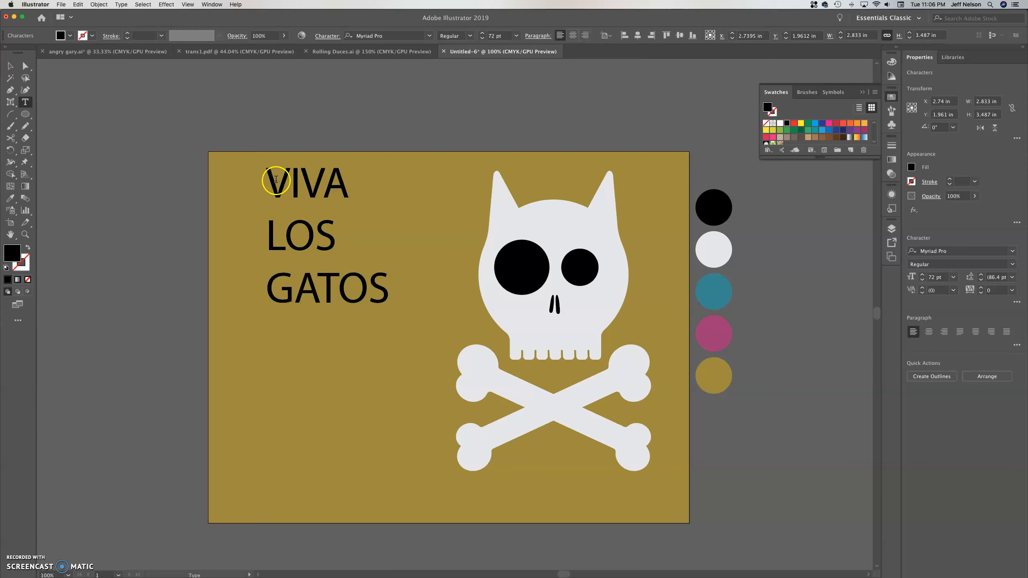
{"action": "left_click_drag", "start_coordinate": [276, 179], "coordinate": [392, 309]}
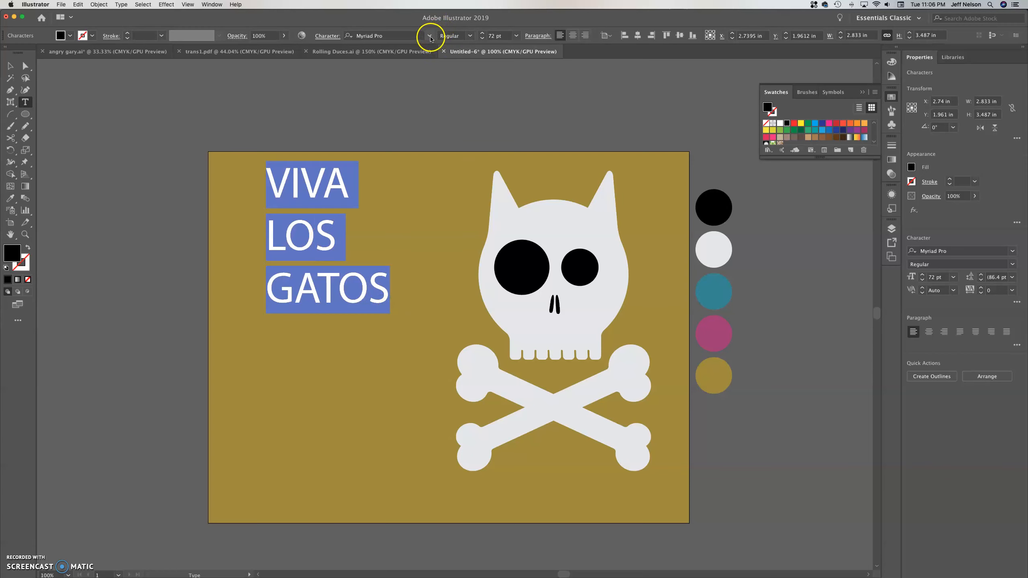
{"action": "left_click", "coordinate": [430, 35]}
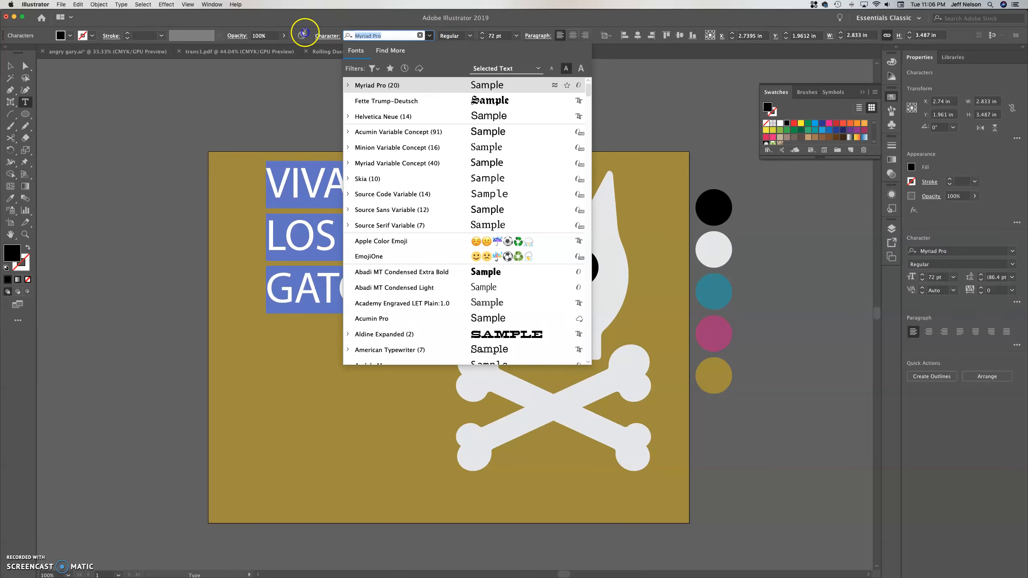
{"action": "type", "text": "beb"}
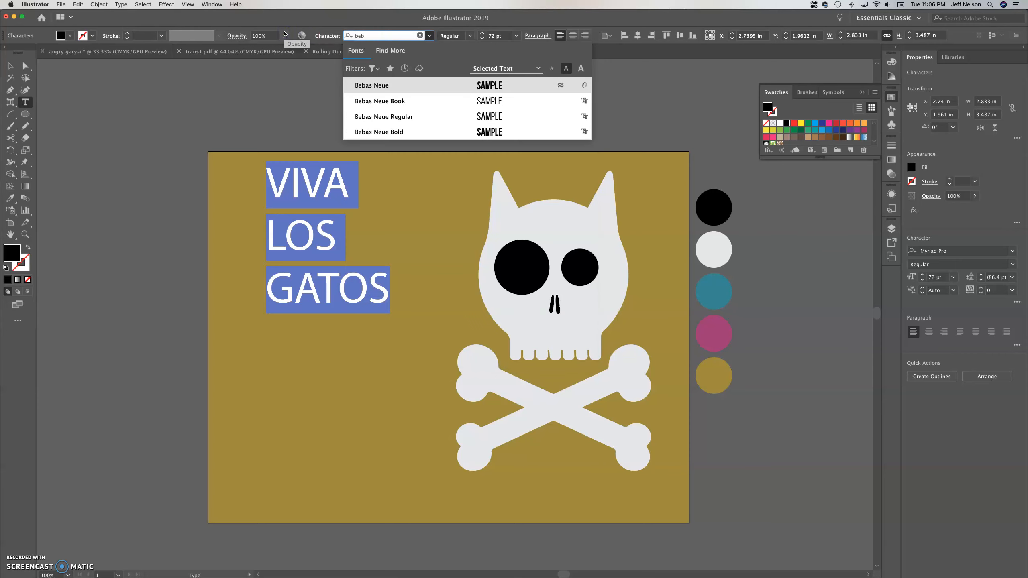
{"action": "left_click", "coordinate": [389, 83]}
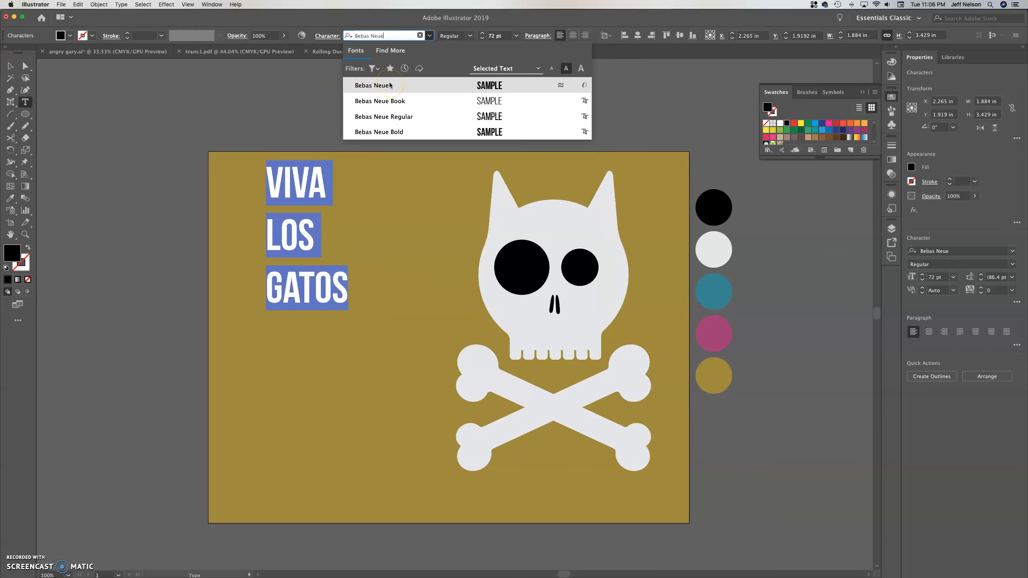
{"action": "left_click", "coordinate": [10, 66]}
Tighten the leading of the three-line headline to 60 pt.
{"action": "left_click", "coordinate": [330, 252]}
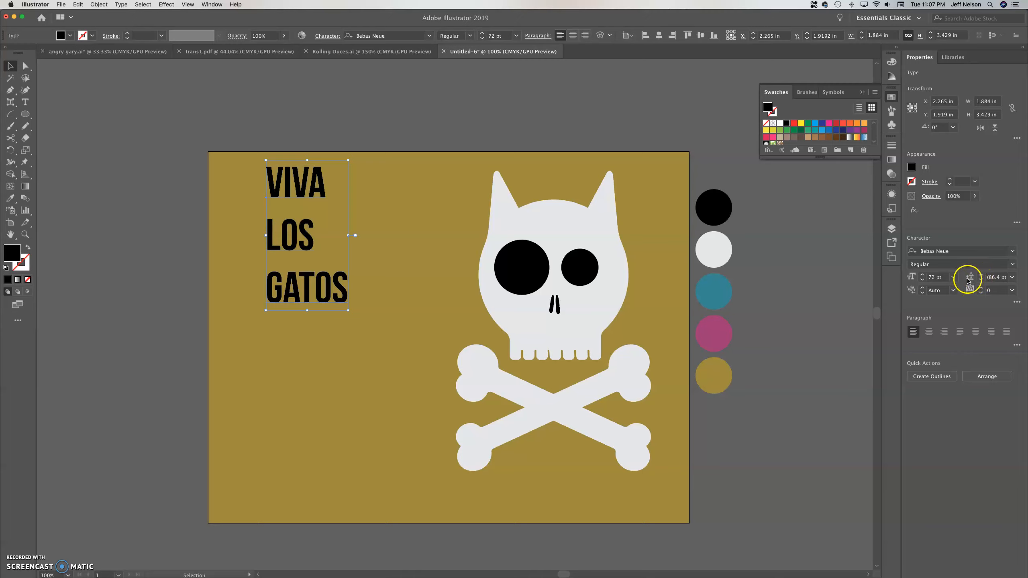
{"action": "left_click", "coordinate": [1013, 278]}
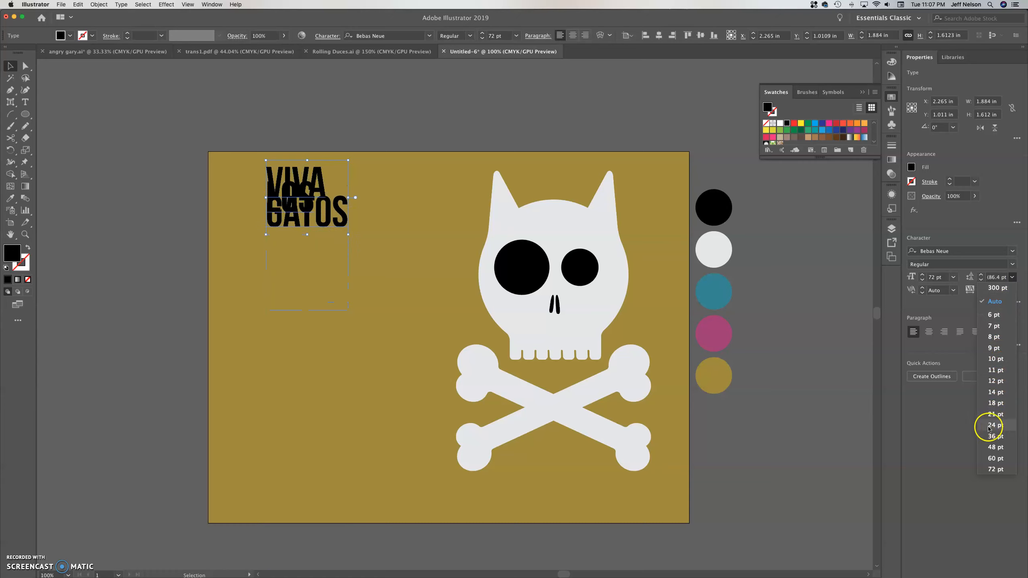
{"action": "left_click", "coordinate": [996, 459]}
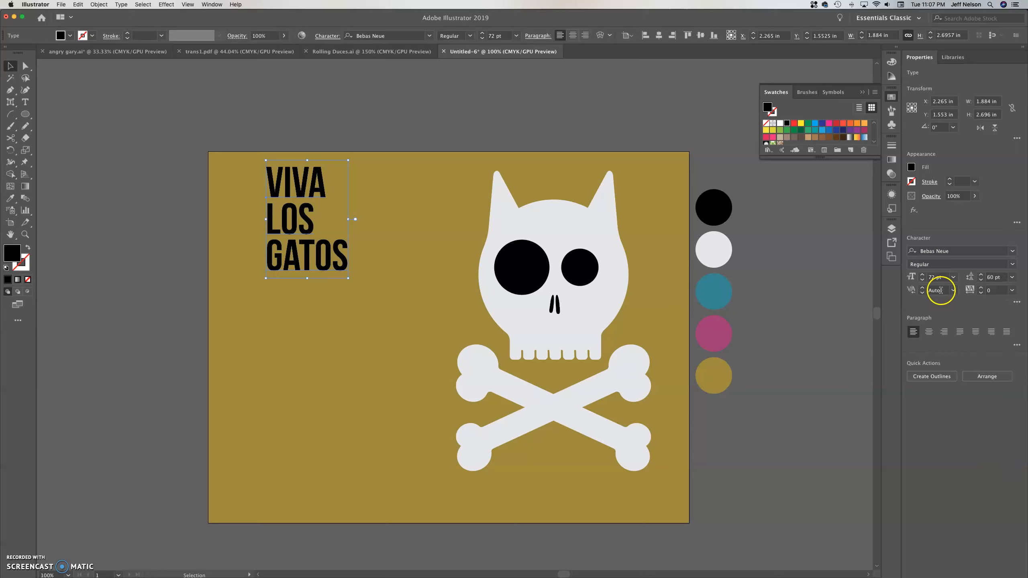
Try centre, right and justified alignment on the headline, and return it to left alignment.
{"action": "left_click", "coordinate": [929, 333]}
{"action": "left_click", "coordinate": [943, 333]}
{"action": "left_click", "coordinate": [960, 332]}
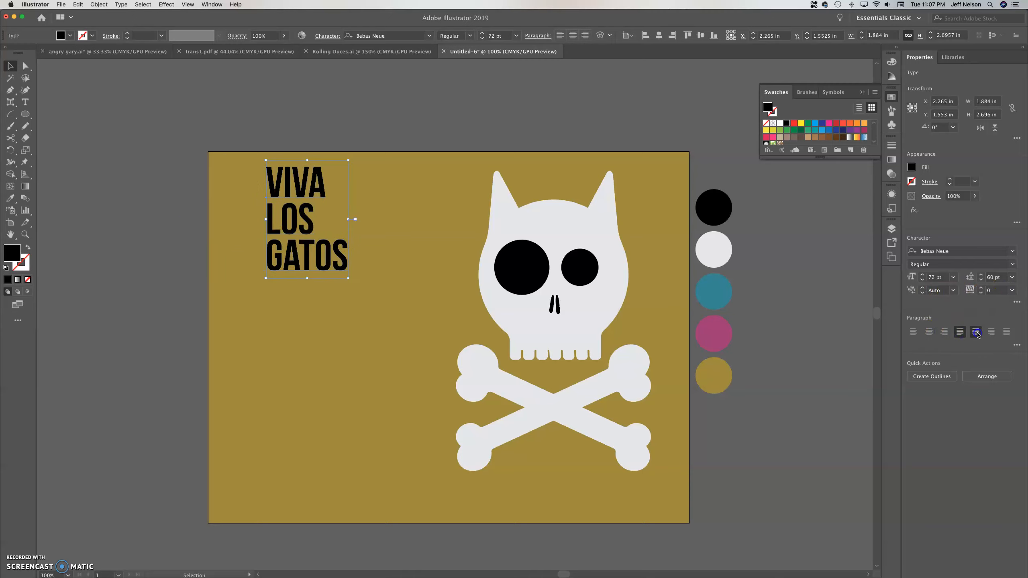
{"action": "left_click", "coordinate": [913, 333]}
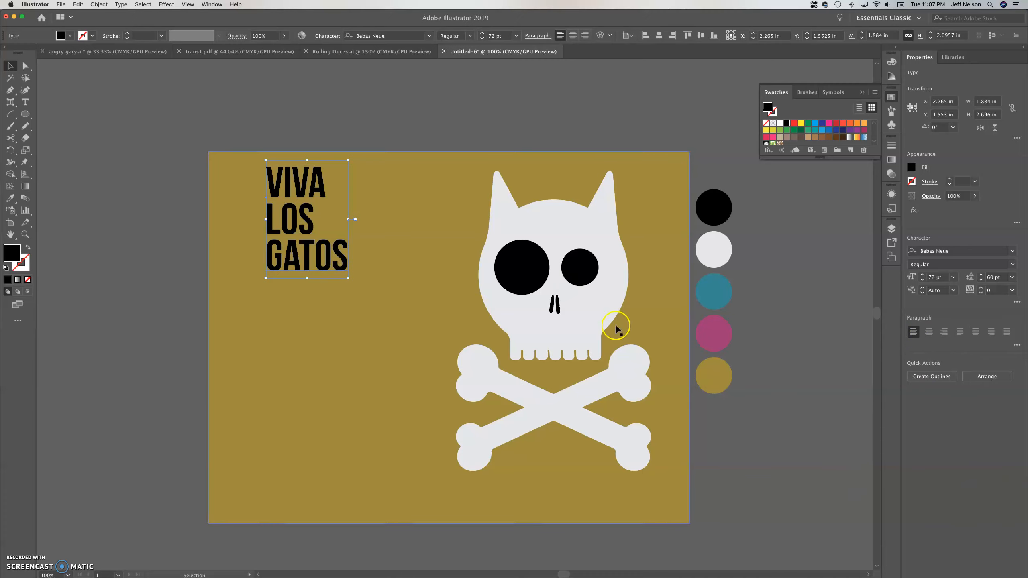
Scale the headline up to about 166 pt and align its lines to the right.
{"action": "left_click_drag", "start_coordinate": [349, 278], "coordinate": [456, 432]}
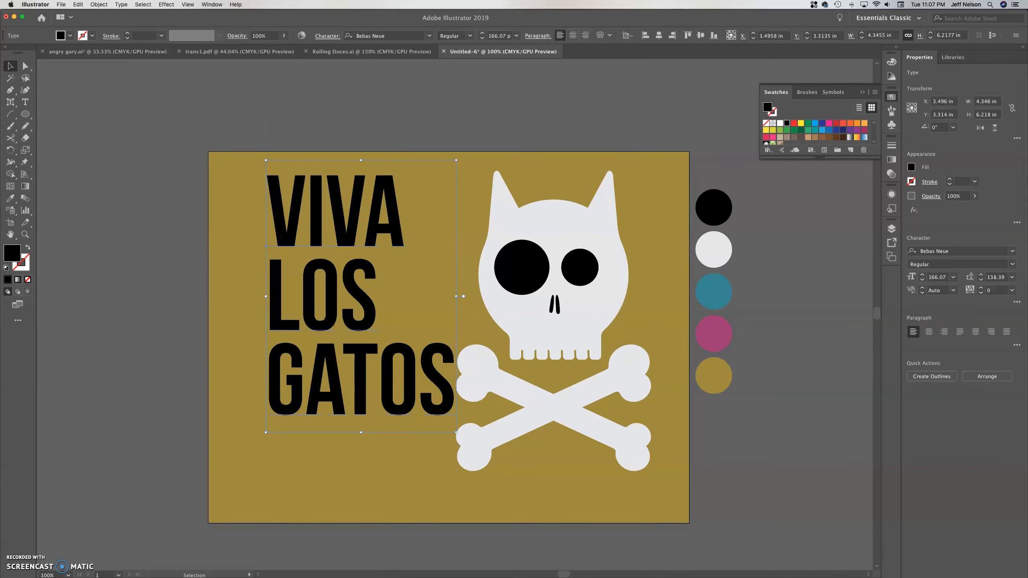
{"action": "left_click", "coordinate": [944, 332]}
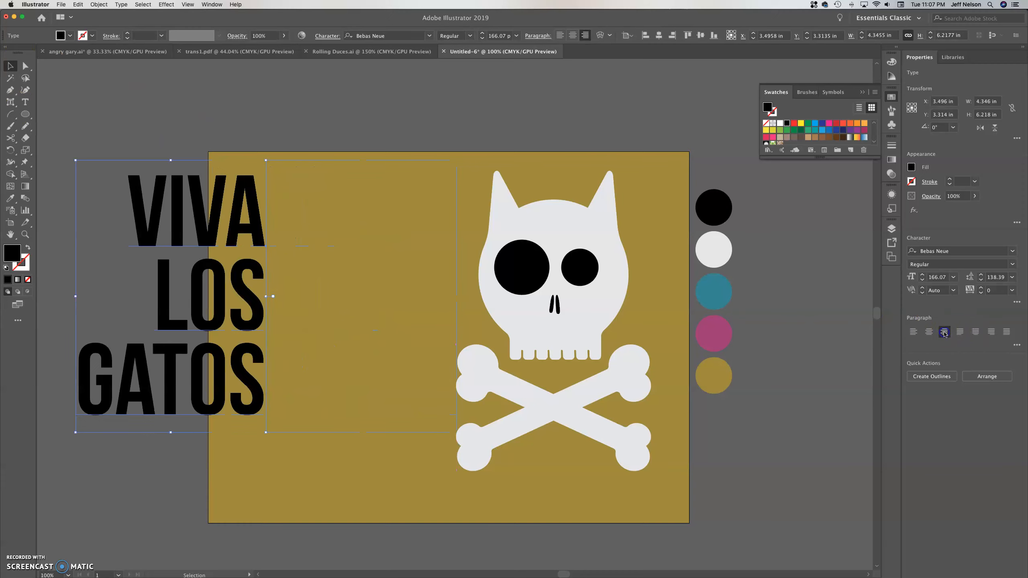
Move the right-aligned headline onto the artboard beside the skull and enlarge it to about 207 pt.
{"action": "left_click_drag", "start_coordinate": [216, 223], "coordinate": [354, 220]}
{"action": "left_click_drag", "start_coordinate": [411, 430], "coordinate": [456, 499]}
{"action": "left_click_drag", "start_coordinate": [444, 444], "coordinate": [440, 444]}
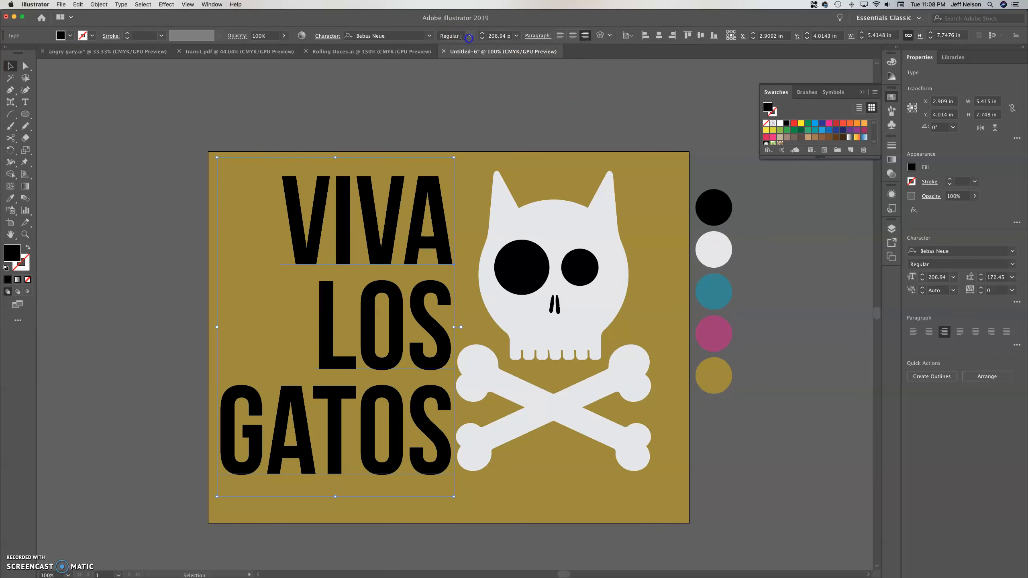
Change the headline's font to the Bold style of the Bebas Neue family.
{"action": "left_click", "coordinate": [429, 36]}
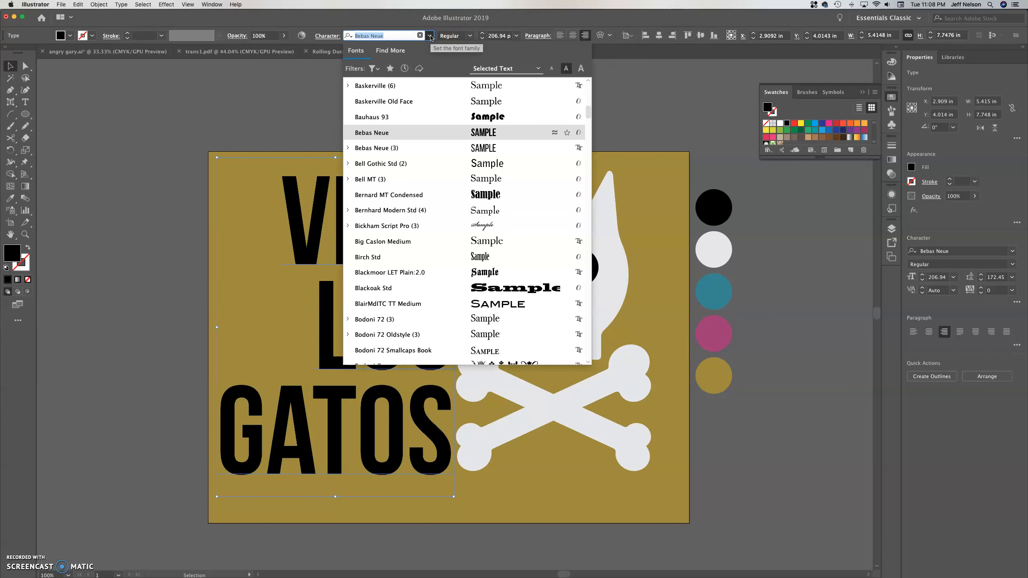
{"action": "left_click", "coordinate": [348, 149]}
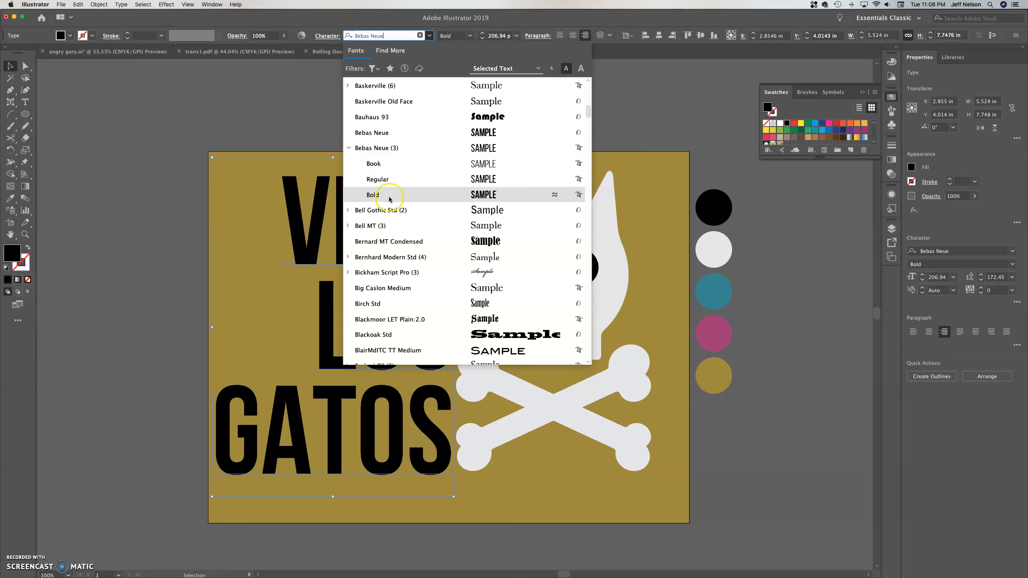
{"action": "left_click", "coordinate": [389, 198]}
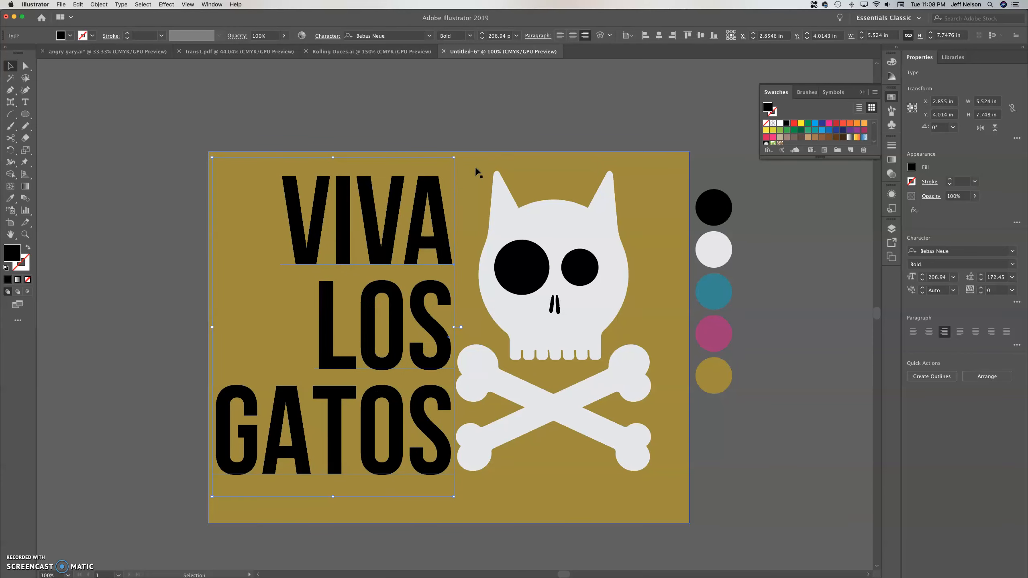
Undo and redo the headline's Bold style change to compare it with the Regular style.
{"action": "key", "text": "super+z"}
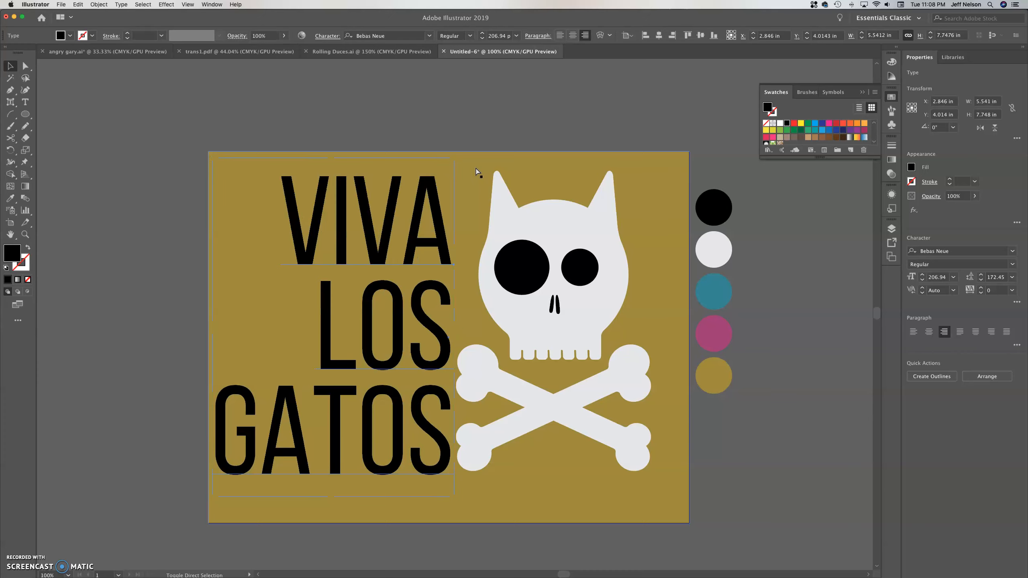
{"action": "key", "text": "super+shift+z"}
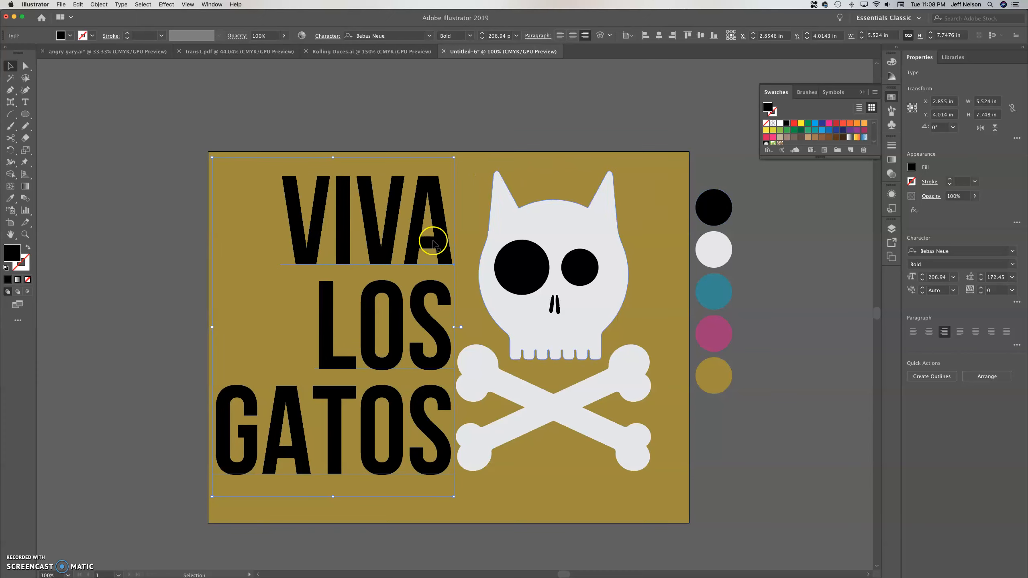
Recolour the headline with the Eyedropper, sampling the white, teal and finally the magenta palette circle, and deselect it.
{"action": "left_click", "coordinate": [711, 249]}
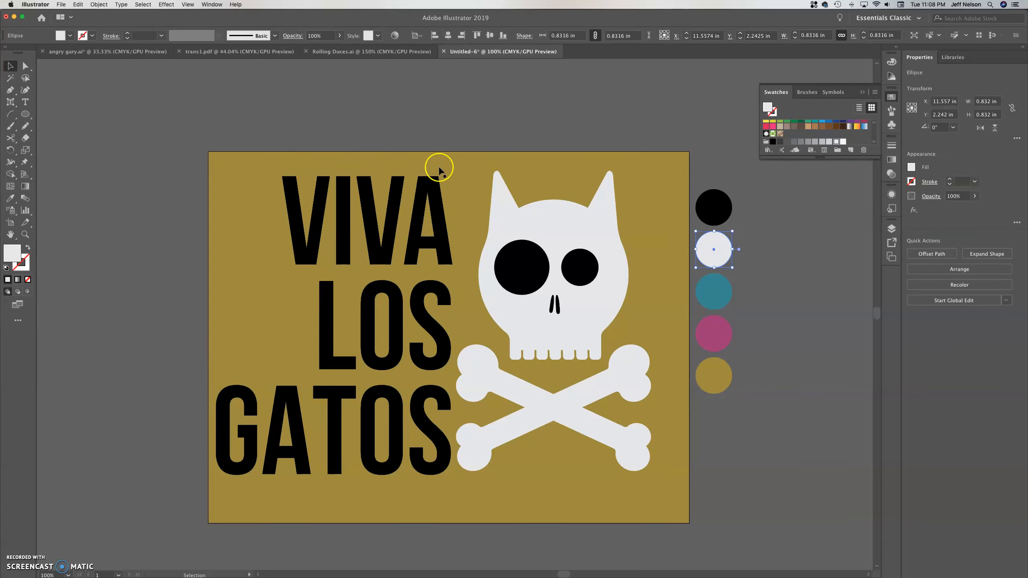
{"action": "left_click", "coordinate": [295, 219]}
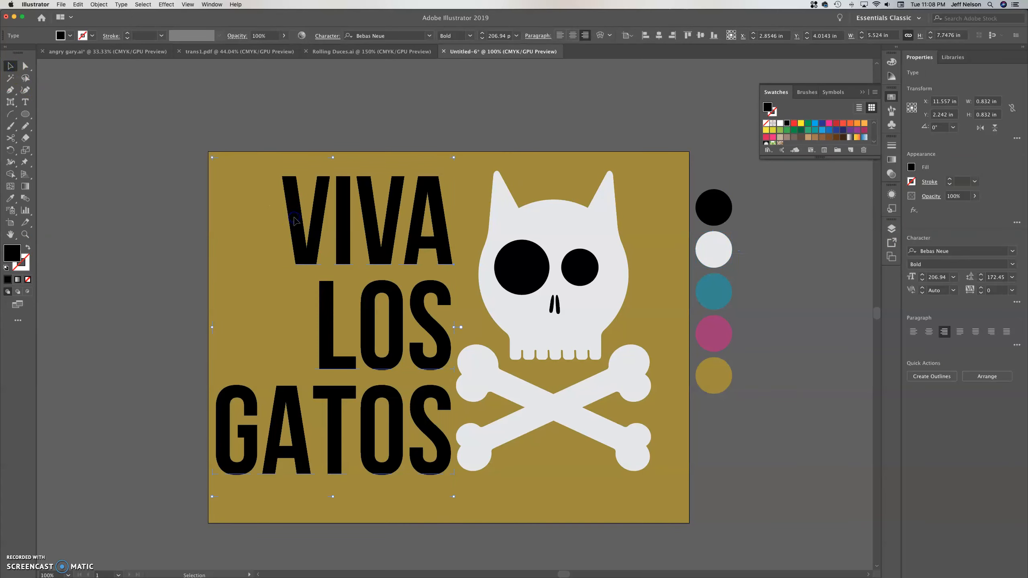
{"action": "key", "text": "i"}
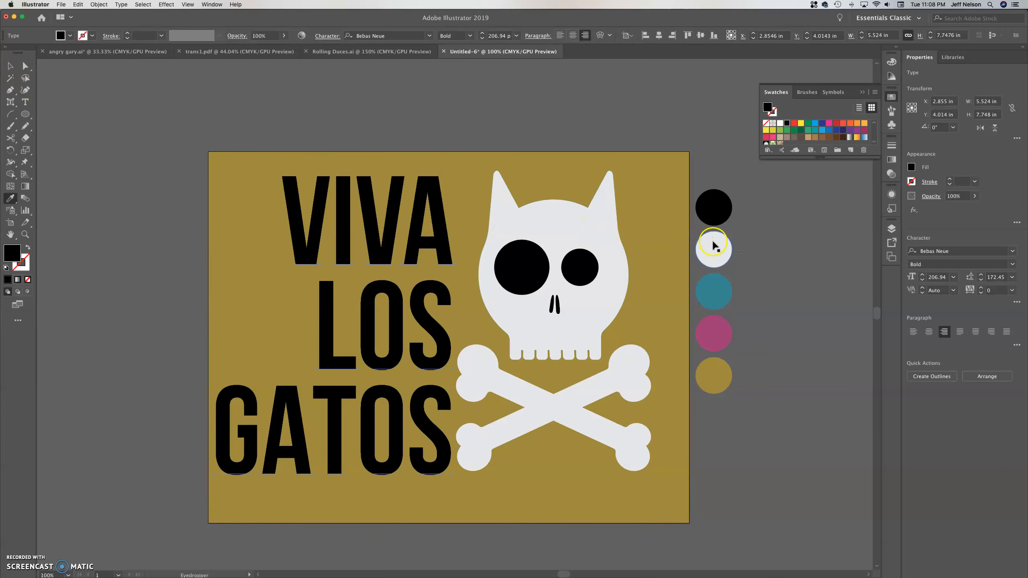
{"action": "left_click", "coordinate": [714, 242]}
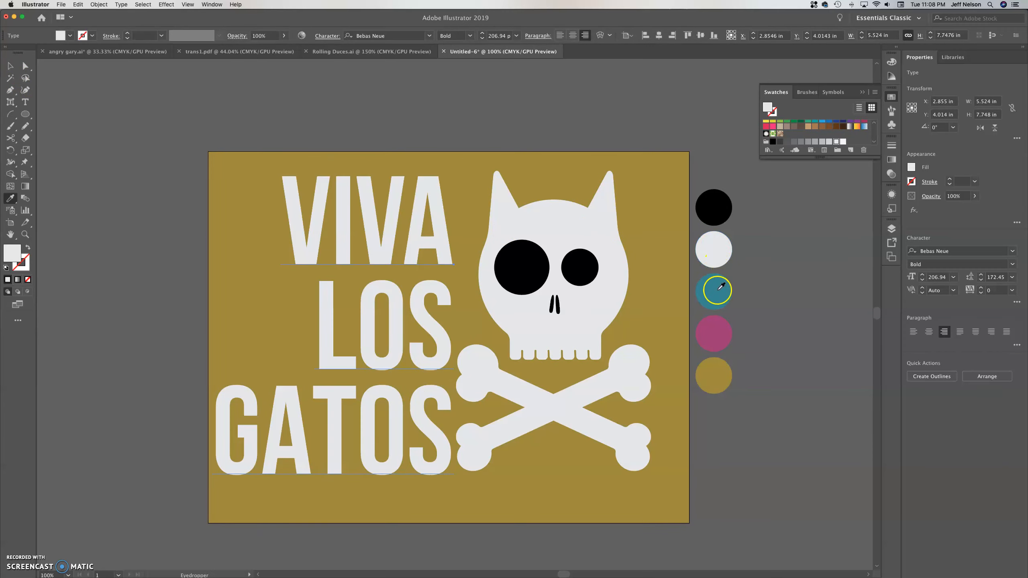
{"action": "left_click", "coordinate": [719, 294]}
{"action": "left_click", "coordinate": [718, 335]}
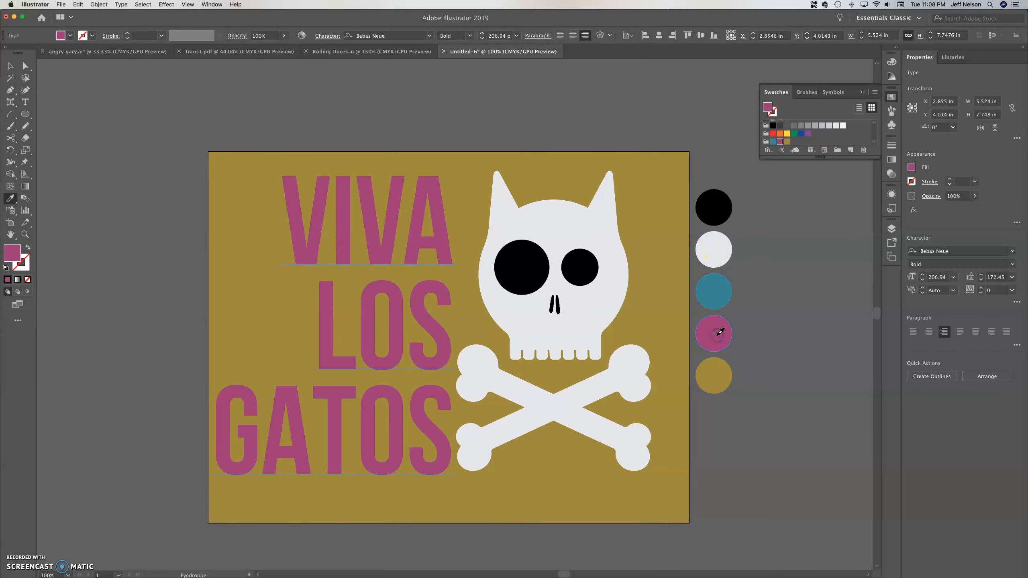
{"action": "left_click", "coordinate": [10, 66]}
{"action": "left_click", "coordinate": [826, 183]}
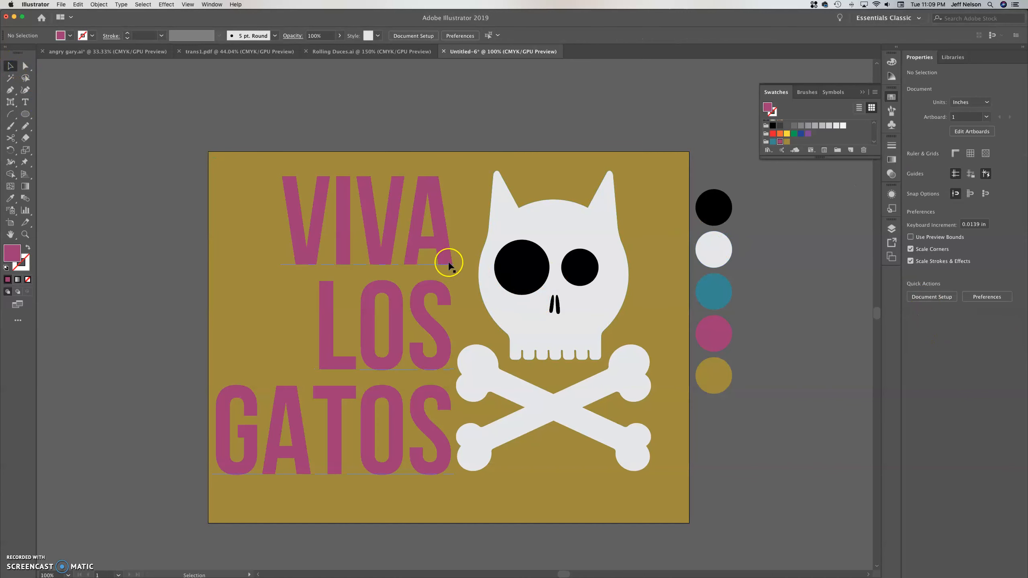
Convert the magenta VIVA LOS GATOS headline to outlines and deselect it.
{"action": "left_click", "coordinate": [413, 254]}
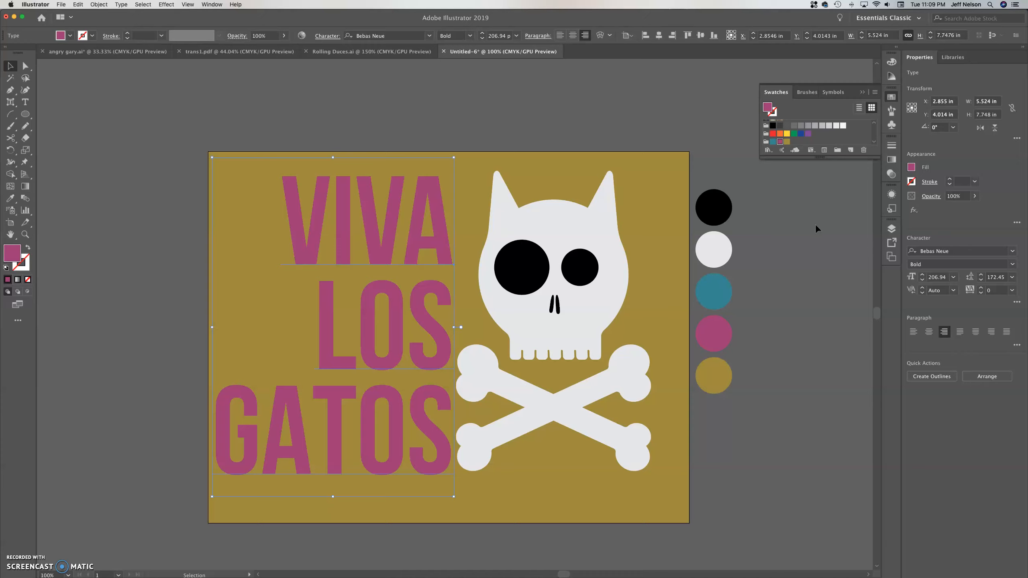
{"action": "left_click", "coordinate": [932, 376]}
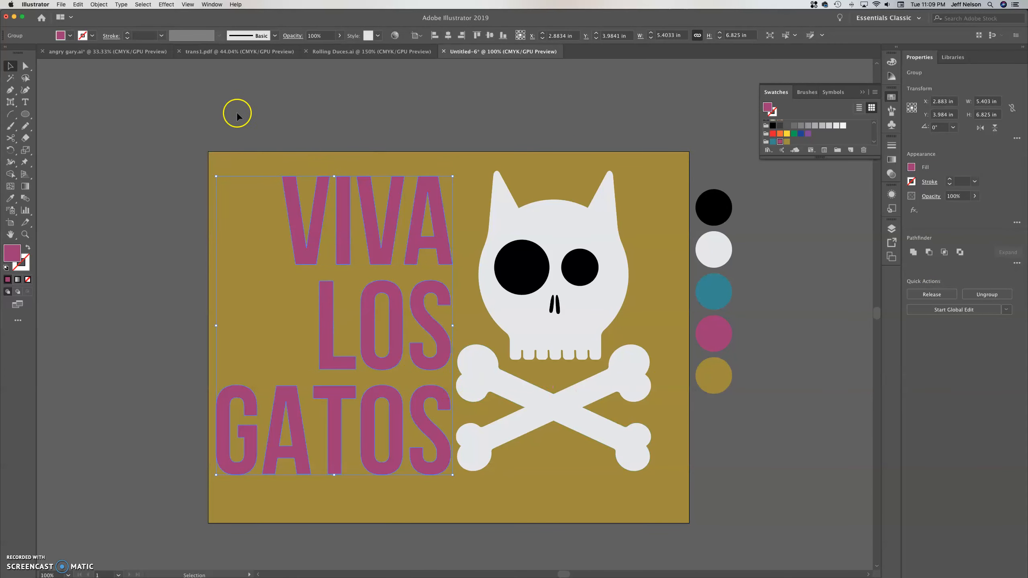
{"action": "left_click", "coordinate": [41, 113]}
Try pulling the upper-left anchor points of the first V in VIVA up past the artboard edge, and undo the distortion.
{"action": "left_click", "coordinate": [24, 65]}
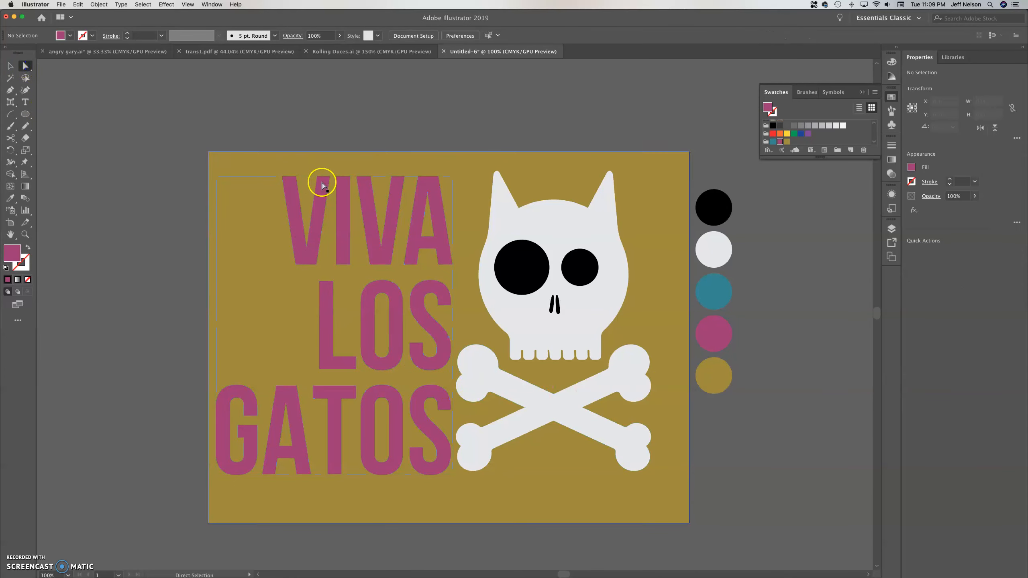
{"action": "left_click", "coordinate": [292, 178]}
{"action": "left_click_drag", "start_coordinate": [276, 172], "coordinate": [257, 137]}
{"action": "key", "text": "super+z"}
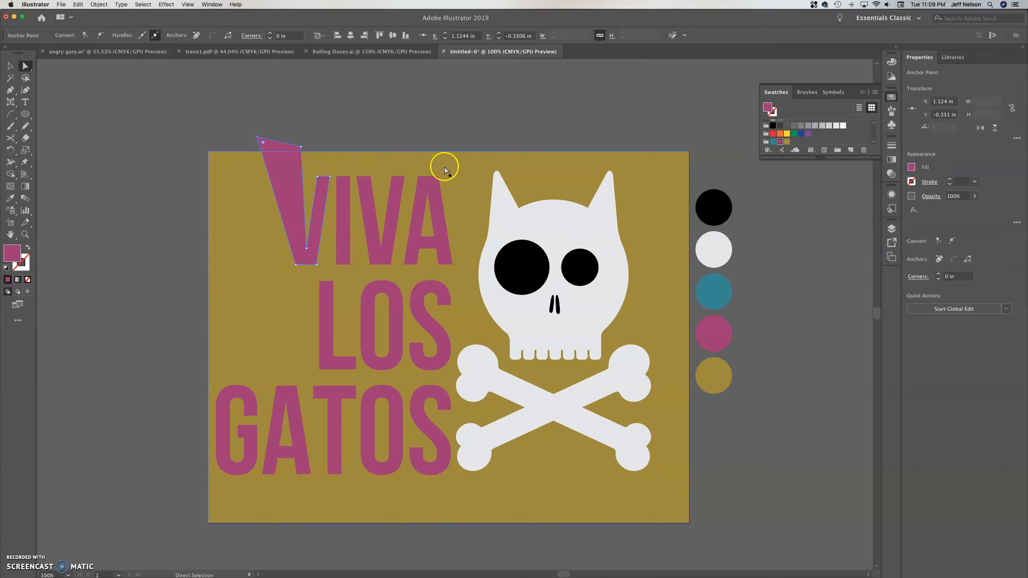
{"action": "key", "text": "super+z"}
{"action": "key", "text": "super+z"}
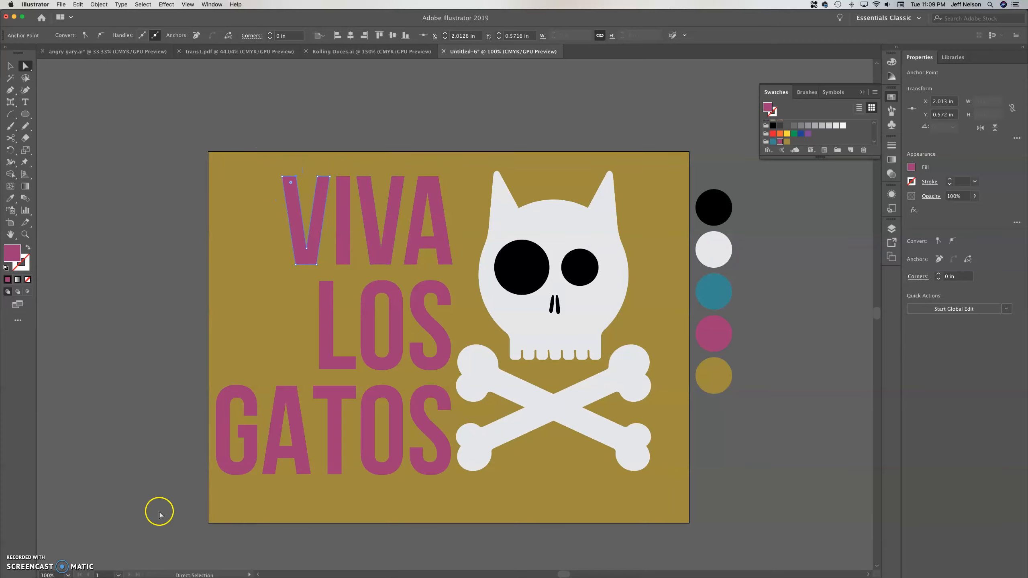